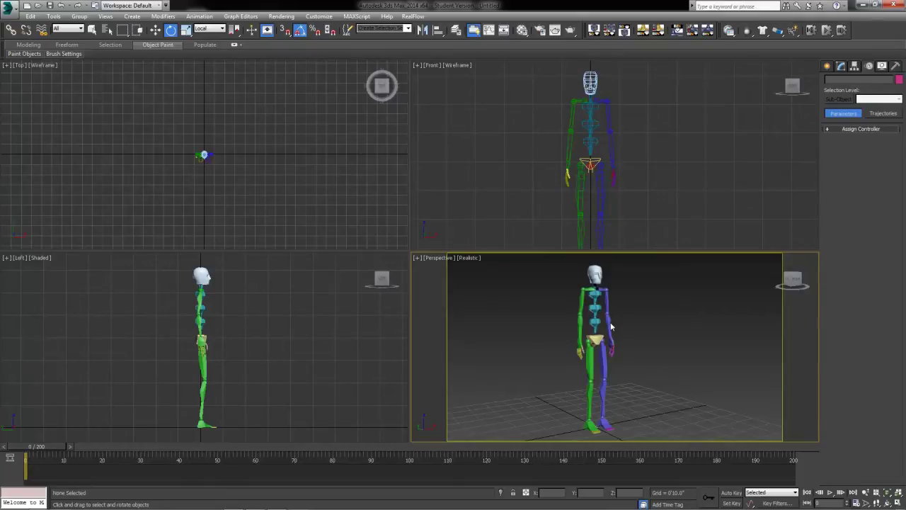
Pan the Front view, activate the Perspective viewport, and select the biped's pelvis.
middle_click_drag(613, 197, 633, 177)
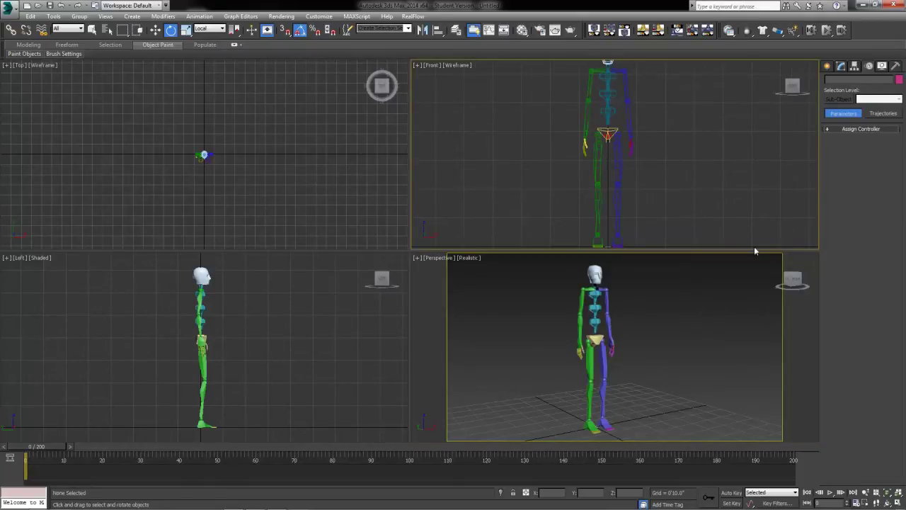
left_click(602, 352)
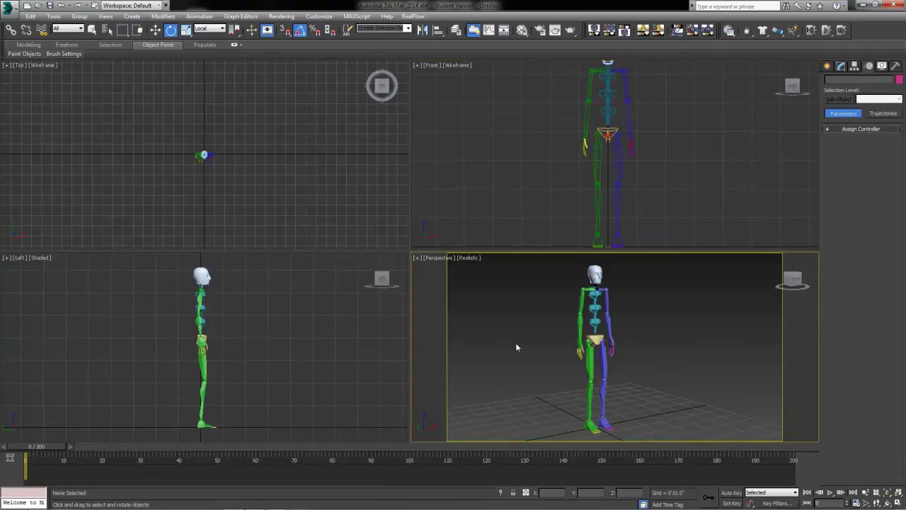
left_click(593, 342)
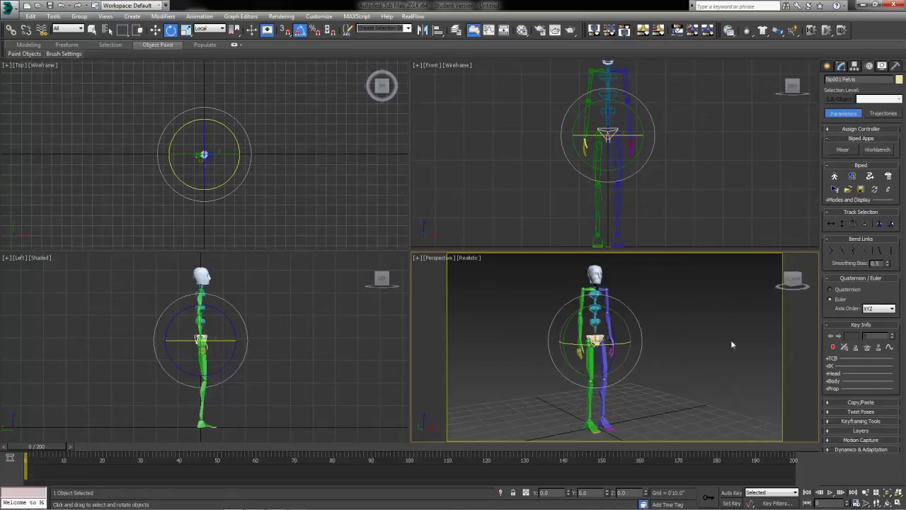
left_click(712, 352)
left_click(593, 341)
left_click(833, 177)
left_click(832, 178)
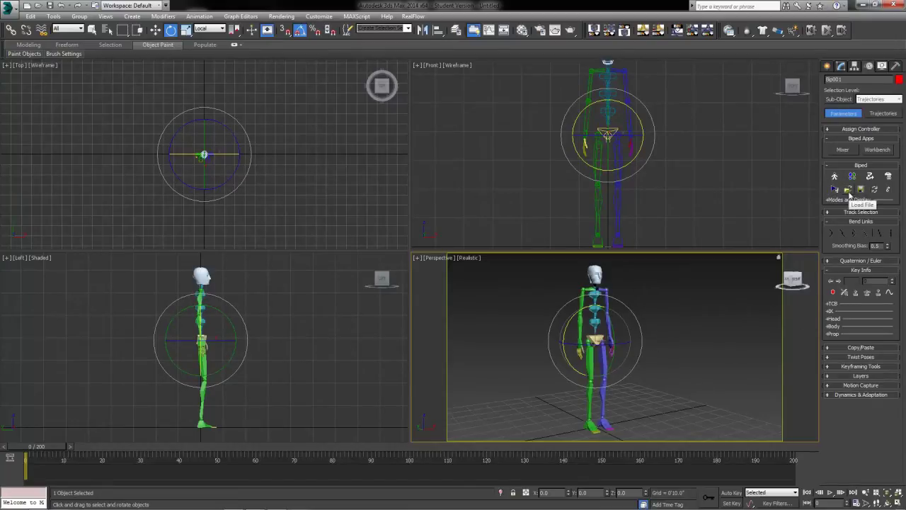
Browse the Bip Files folders in the Load and Save dialogs, cancelling both.
left_click(850, 196)
left_click(153, 42)
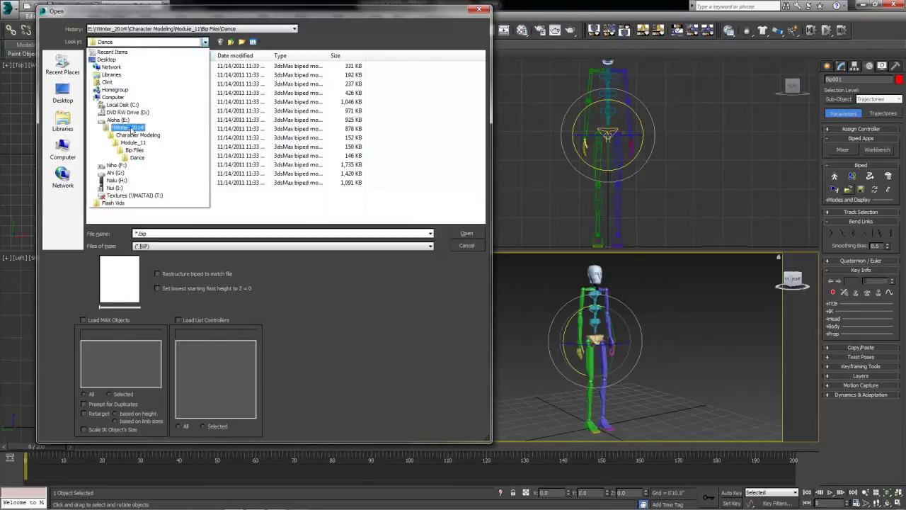
left_click(142, 150)
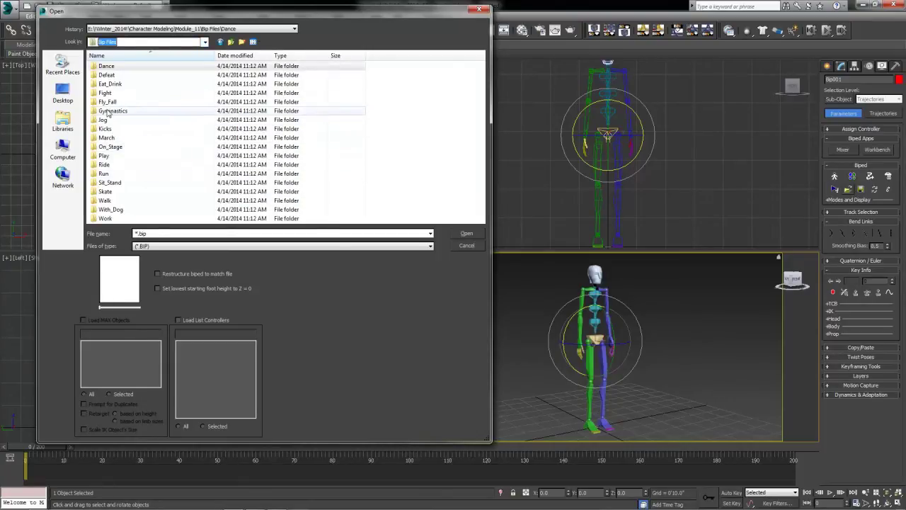
left_click(114, 182)
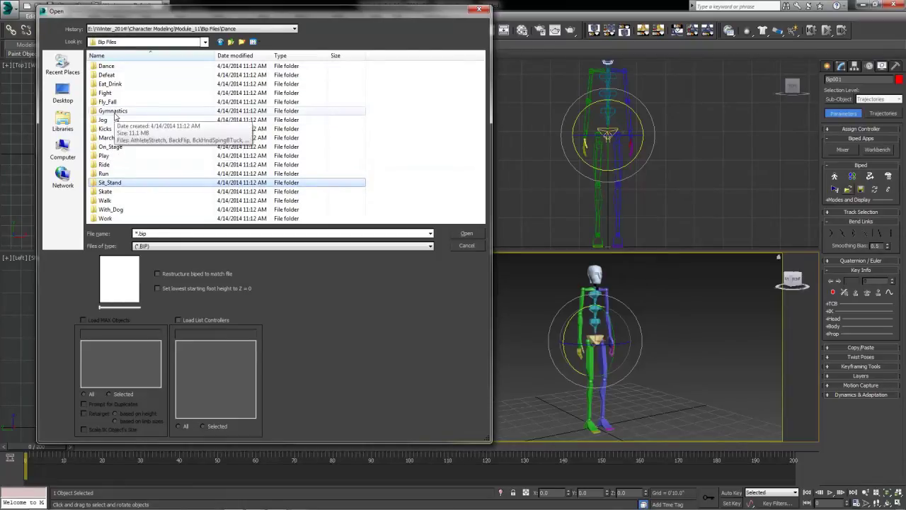
left_click(457, 247)
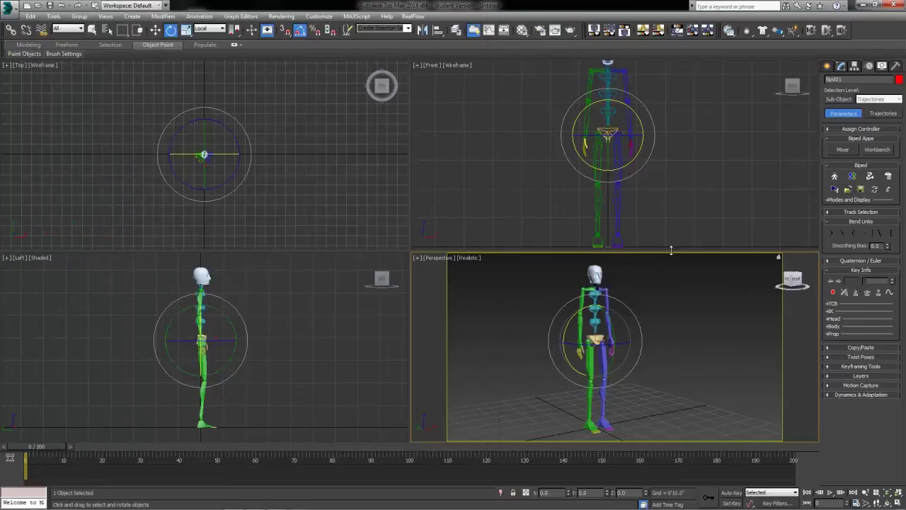
left_click(861, 190)
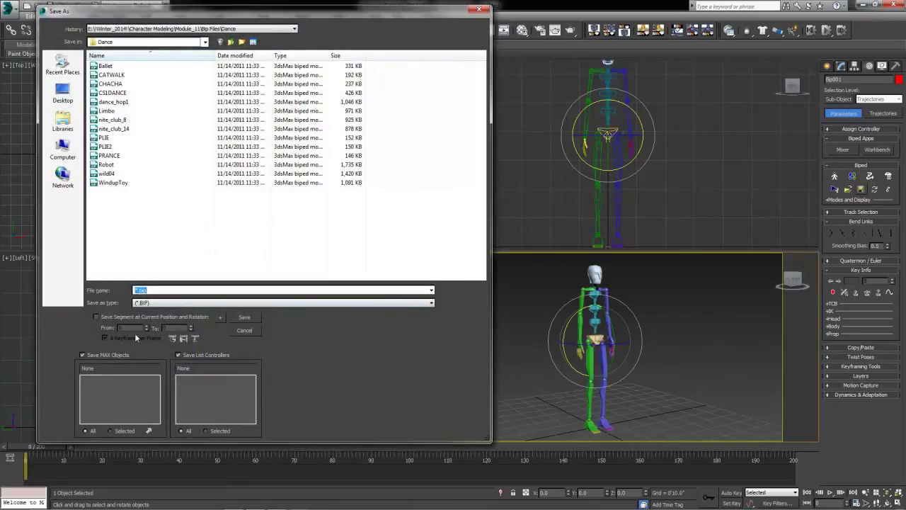
left_click(251, 332)
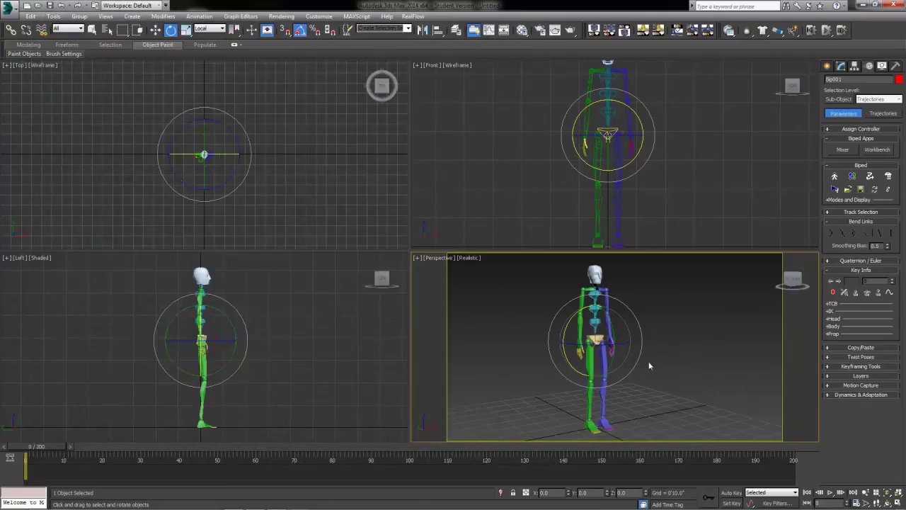
Load Gymnastics\BackFlip.bip onto the biped.
left_click(849, 191)
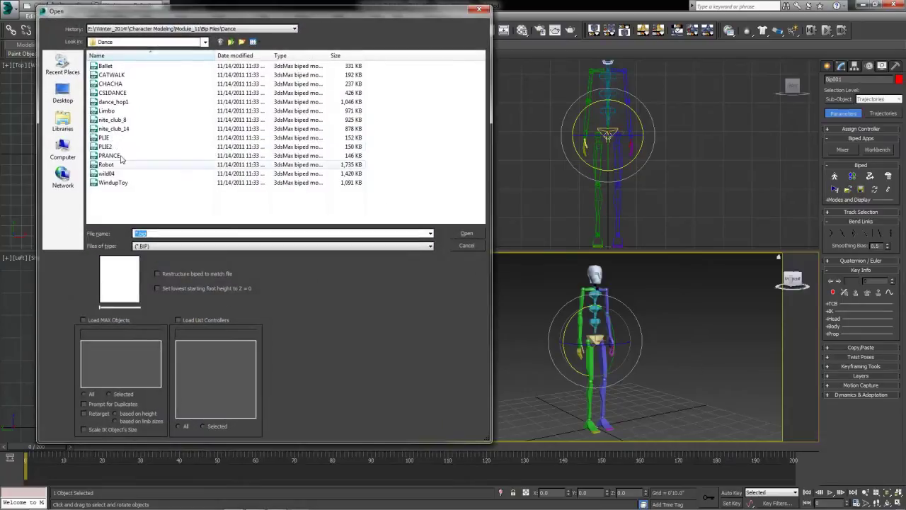
left_click(156, 42)
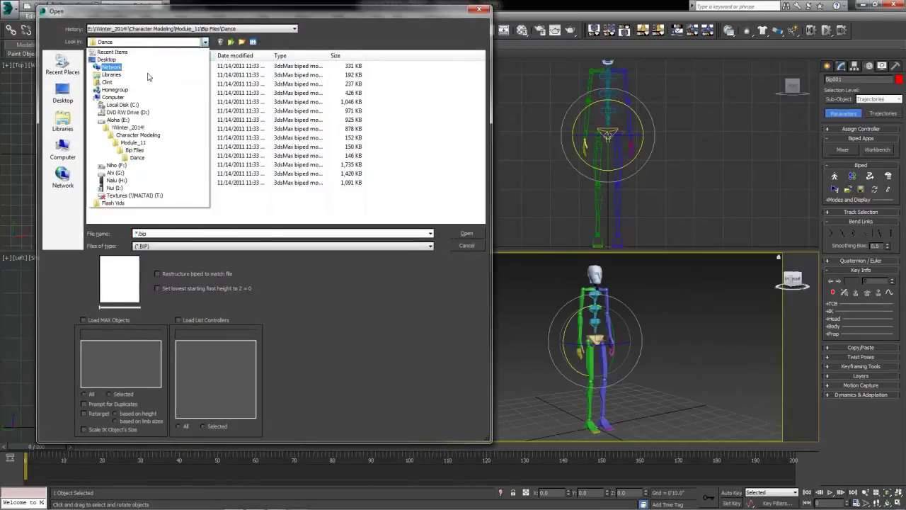
left_click(147, 152)
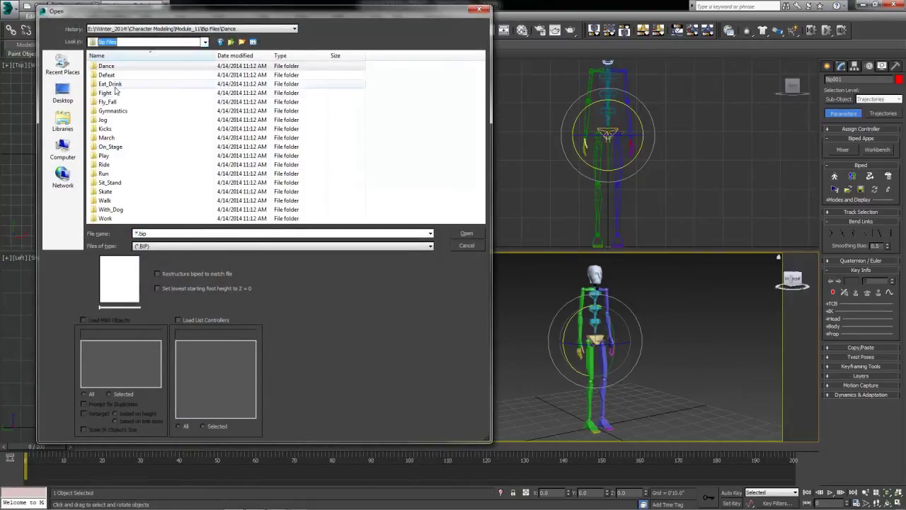
double_click(142, 111)
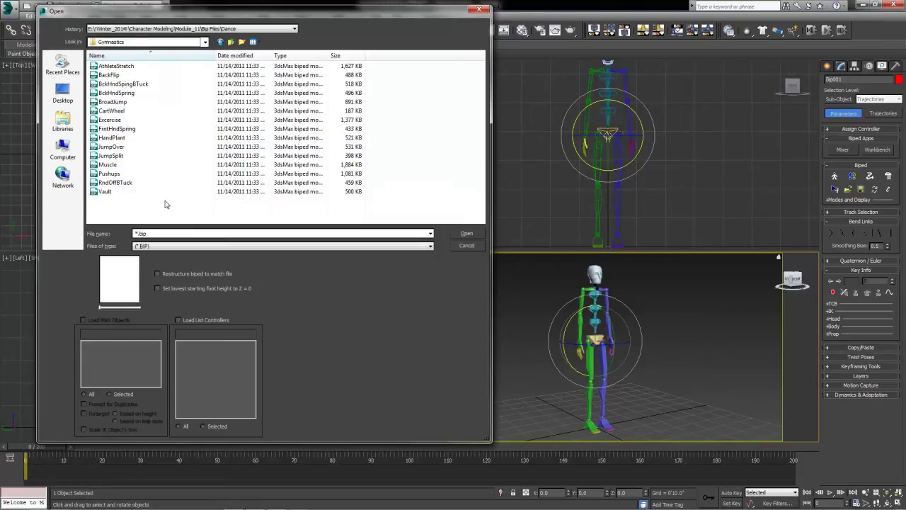
double_click(109, 75)
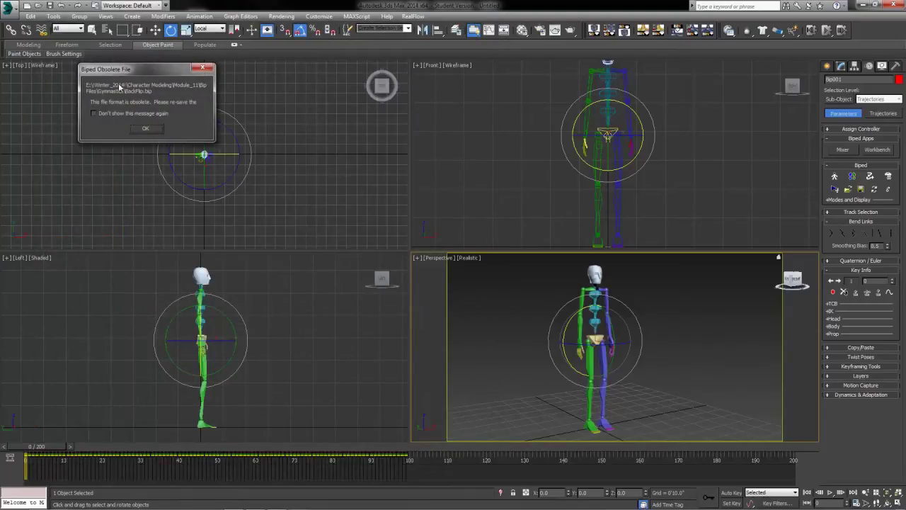
Dismiss the Biped Obsolete File message, scrub the BackFlip to frame 47, and return to frame 0.
left_click_drag(135, 73, 417, 214)
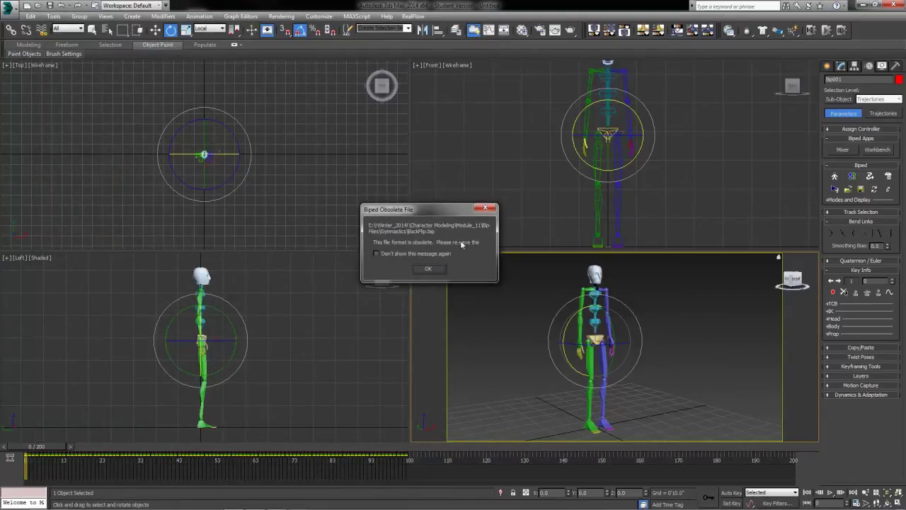
left_click(430, 269)
mouse_move(70, 454)
left_mouse_down()
mouse_move(414, 482)
mouse_move(238, 468)
mouse_move(28, 467)
mouse_move(481, 464)
mouse_move(128, 468)
mouse_move(3, 503)
left_mouse_up()
key("e")
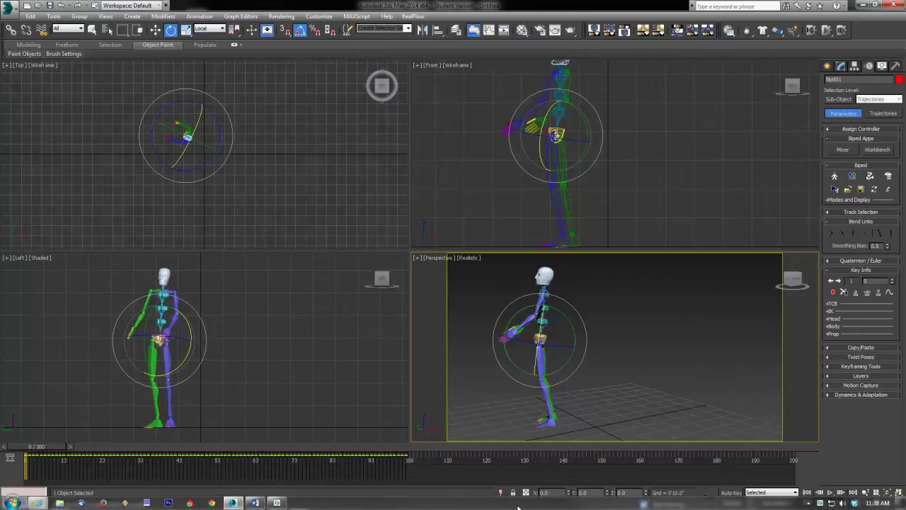
key("q")
left_click_drag(40, 448, 196, 480)
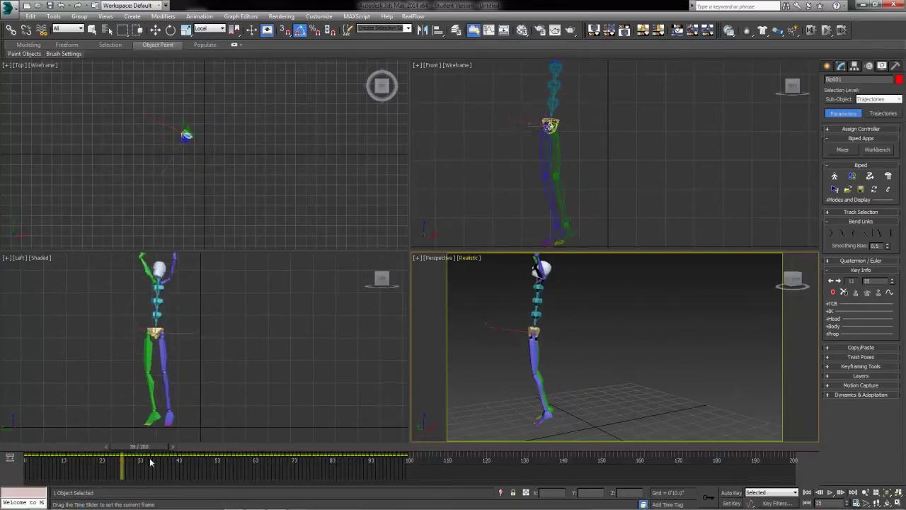
key("Home")
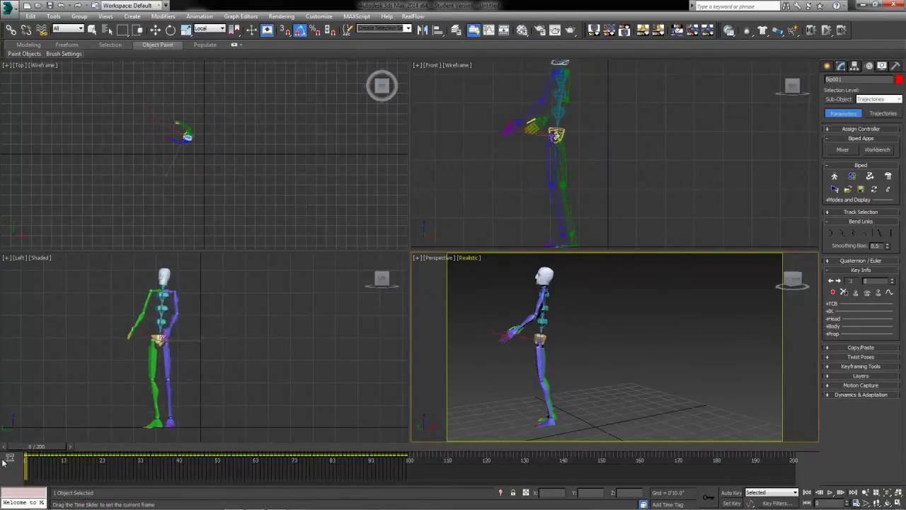
key("e")
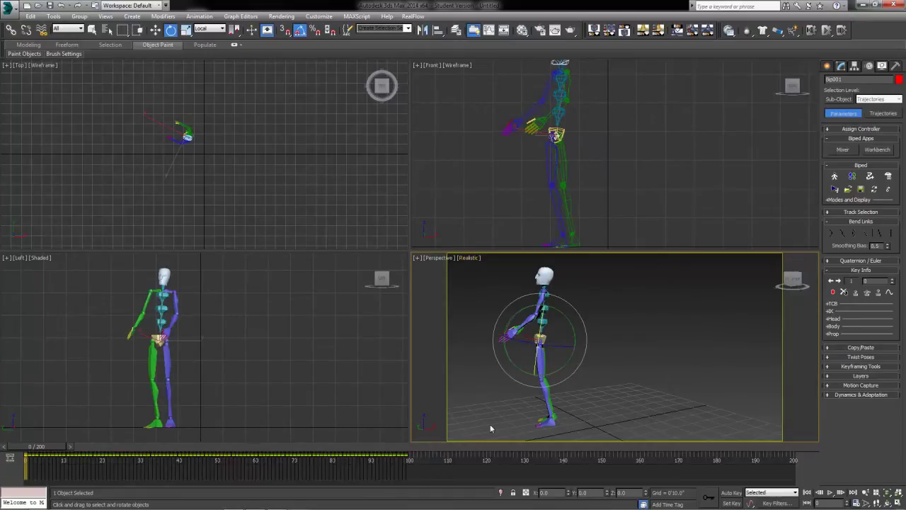
Delete the BackFlip keys from frames 0–100 and put the biped into figure mode.
left_click_drag(636, 414, 640, 432)
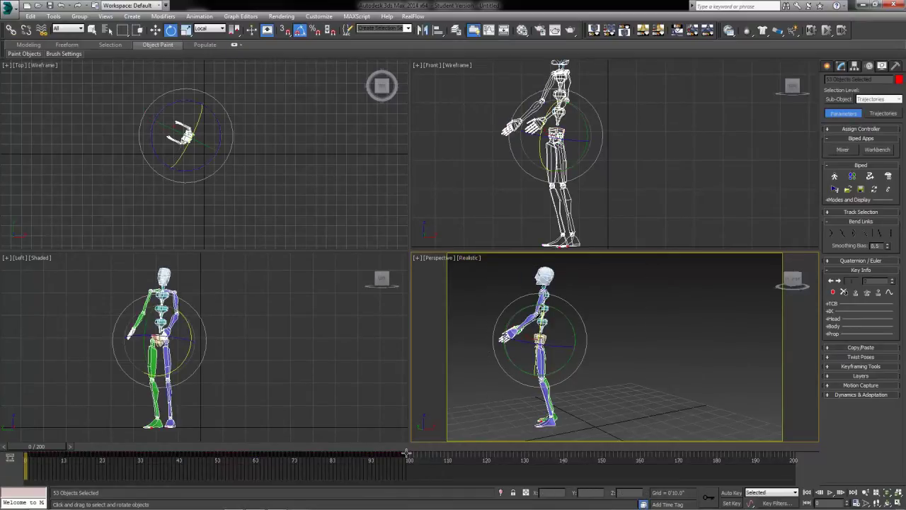
left_click_drag(424, 459, 18, 467)
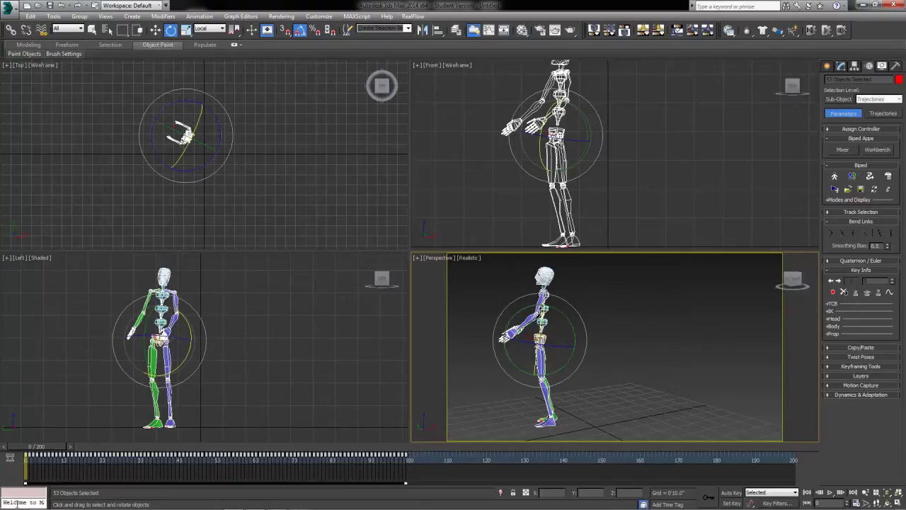
key("Delete")
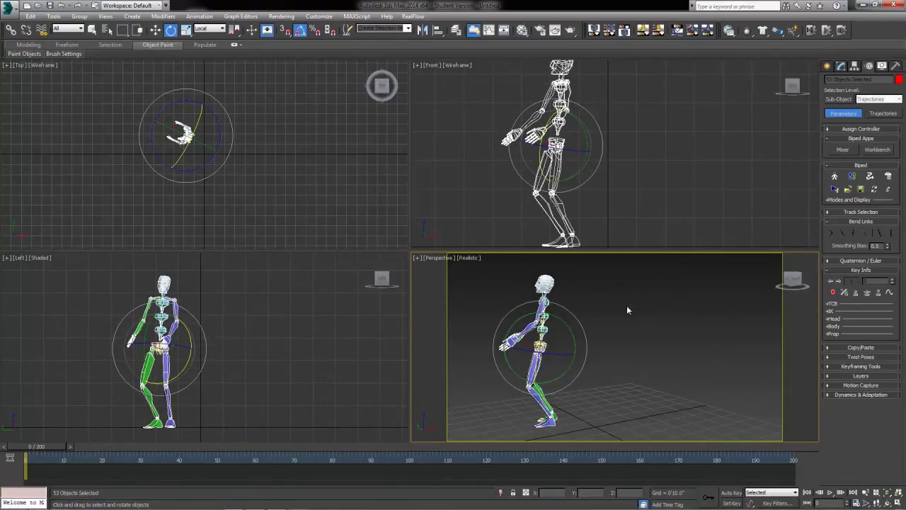
left_click(835, 177)
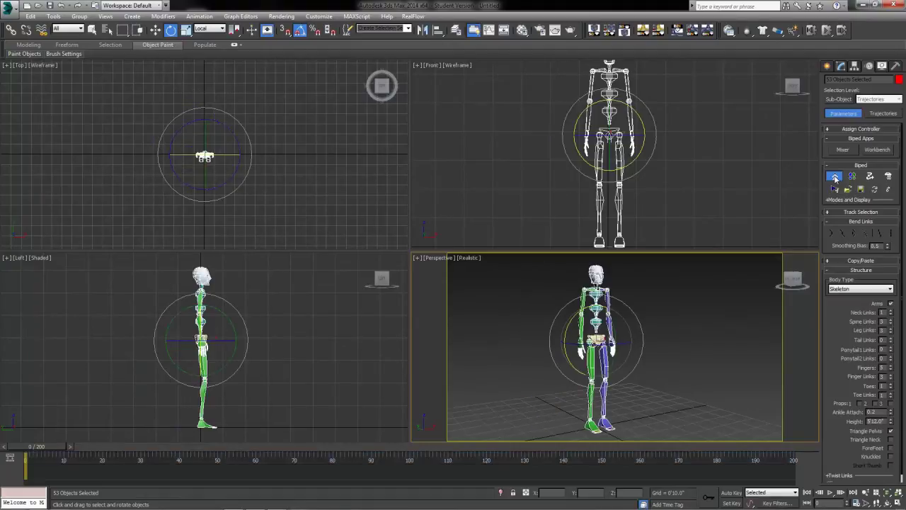
left_click(714, 333)
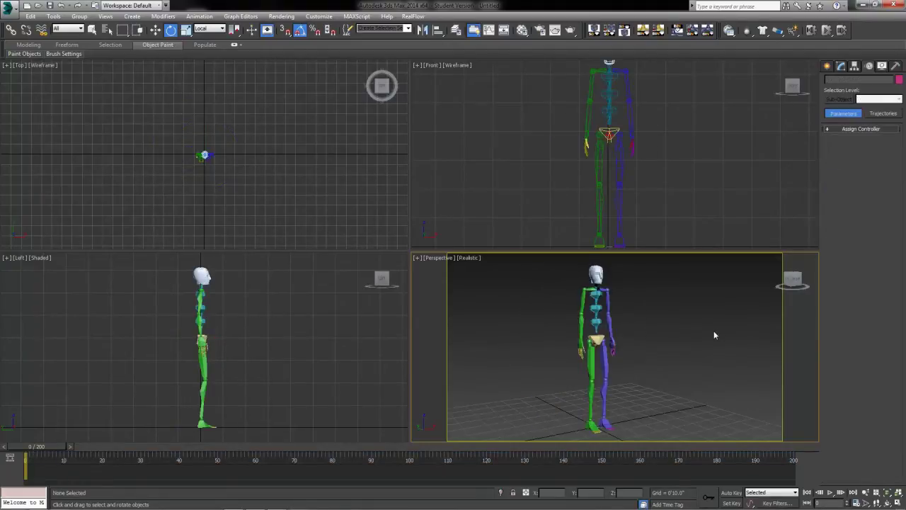
left_click(599, 334)
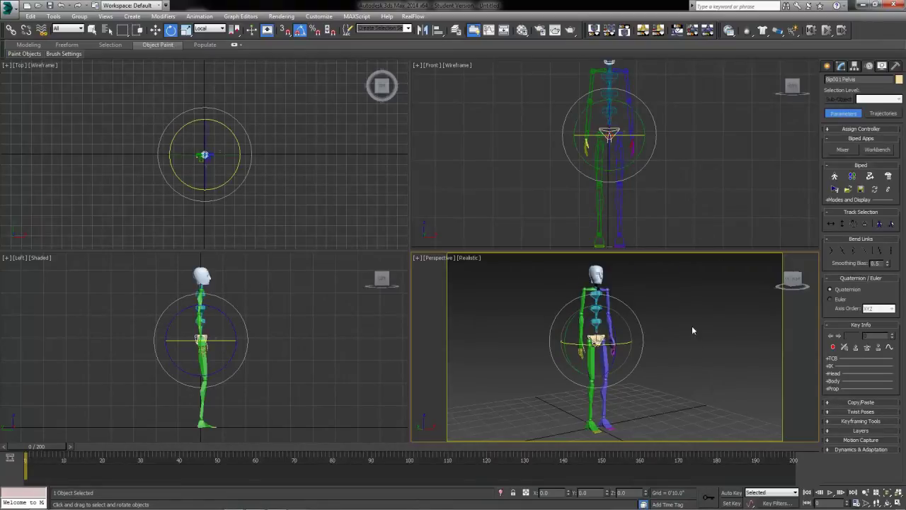
Set all biped parts to Euler rotation keys, then reselect only the pelvis.
key("ctrl+a")
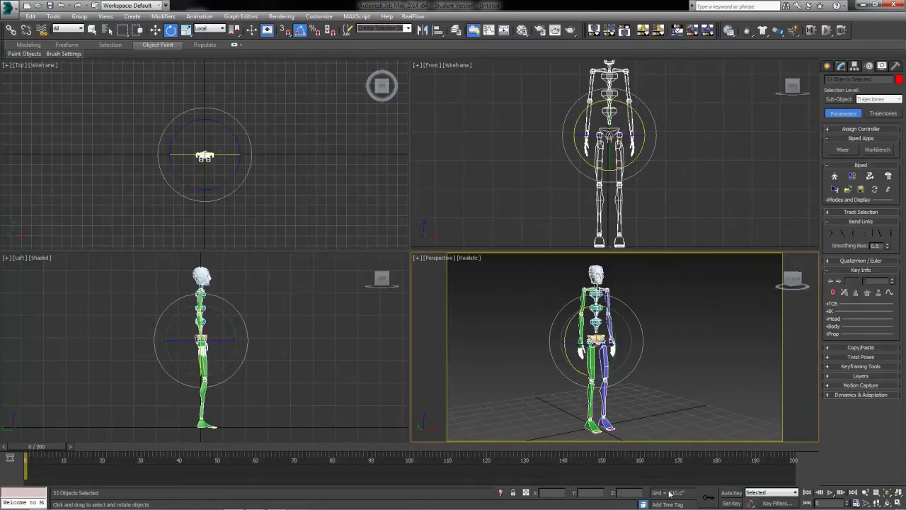
key("q")
left_click(838, 261)
mouse_move(792, 281)
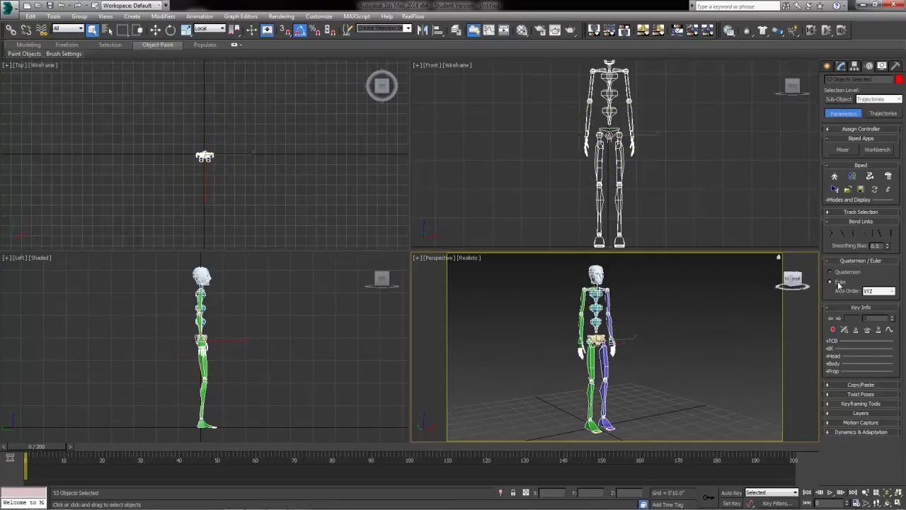
left_click(840, 287)
left_click(660, 365)
left_click(597, 341)
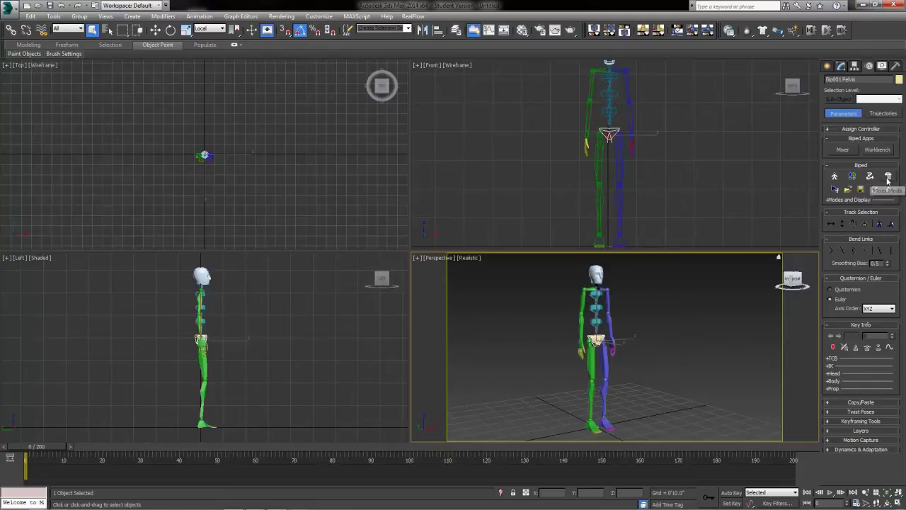
Turn on Mixer Mode in the Biped rollout and launch the Mixer from Biped Apps.
left_click(888, 177)
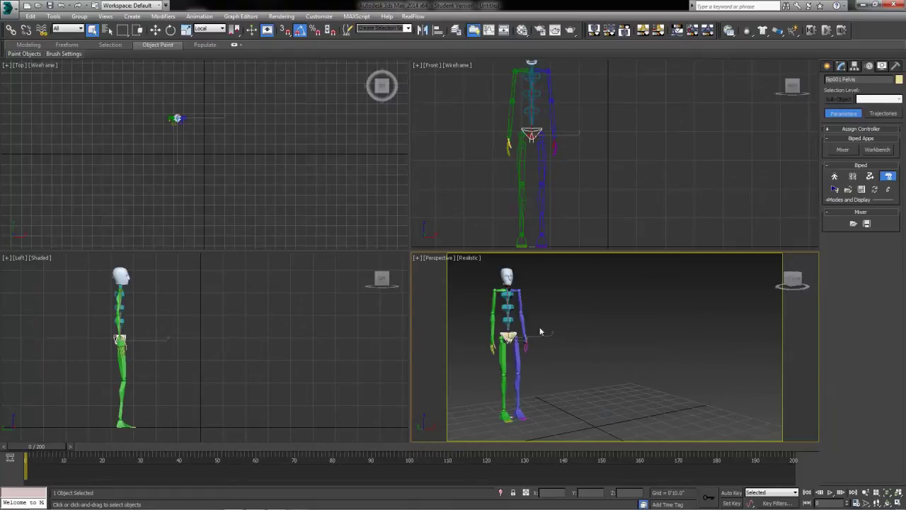
left_click(888, 175)
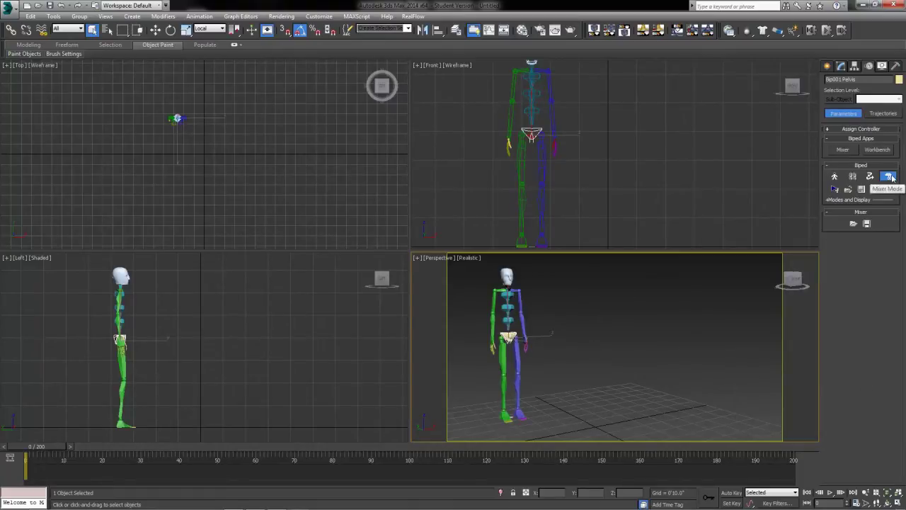
Open the Motion Mixer, drag it into position, and select the Bip001 trackgroup.
left_click(845, 149)
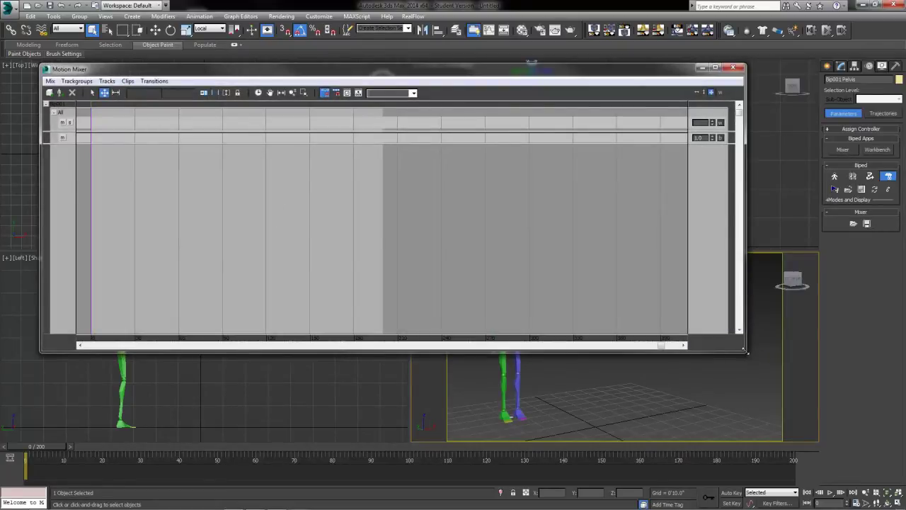
left_click_drag(180, 71, 207, 73)
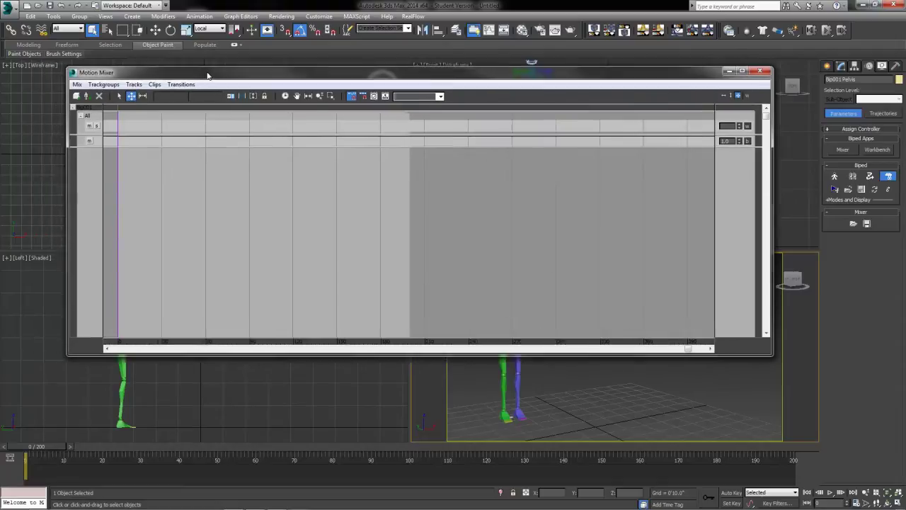
left_click(85, 105)
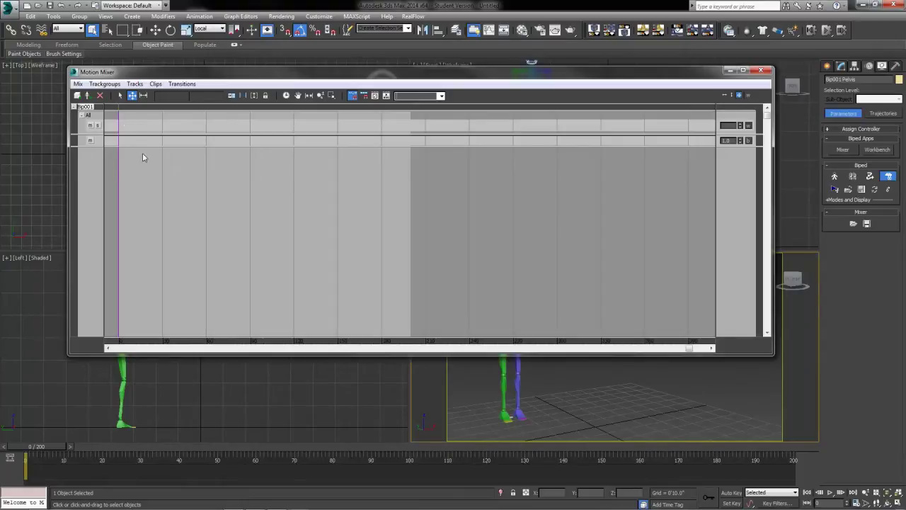
Add Kicks\BackKick.bip as a new clip spanning frames 0–99 on the first mixer track.
right_click(130, 129)
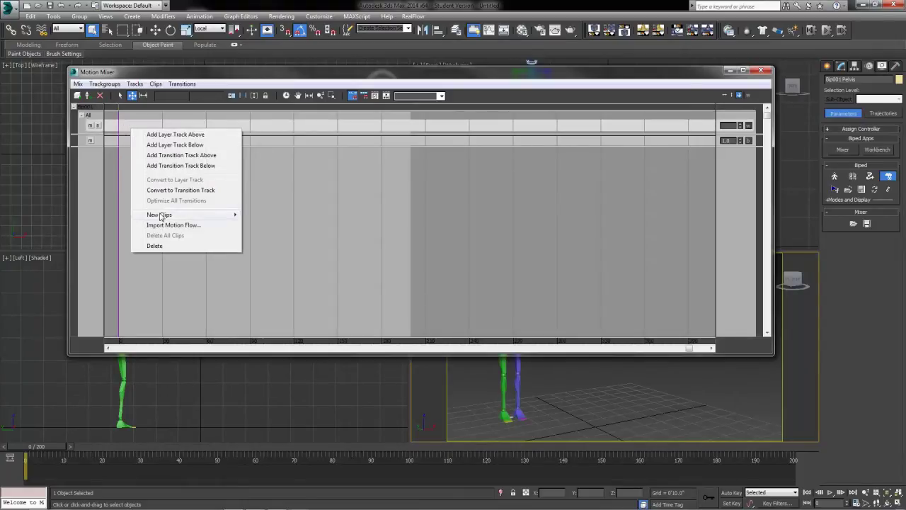
mouse_move(159, 214)
left_click(264, 216)
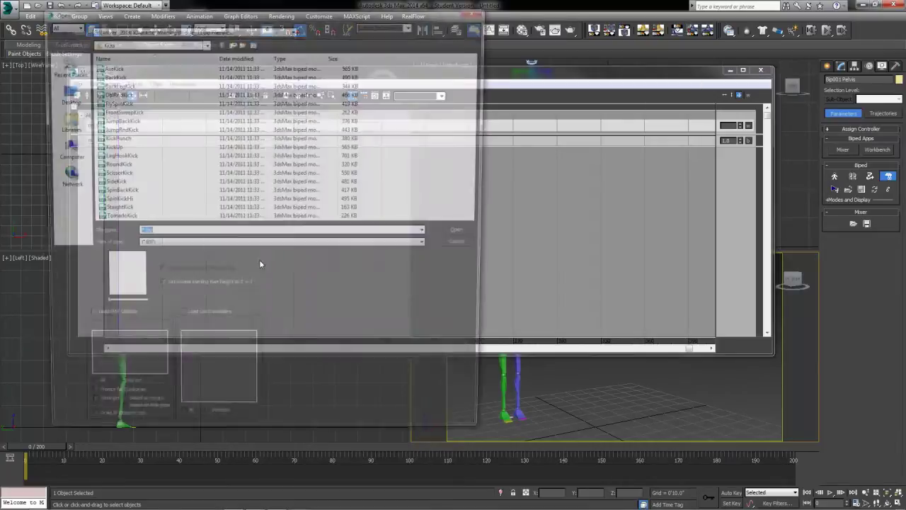
left_click(220, 43)
double_click(113, 82)
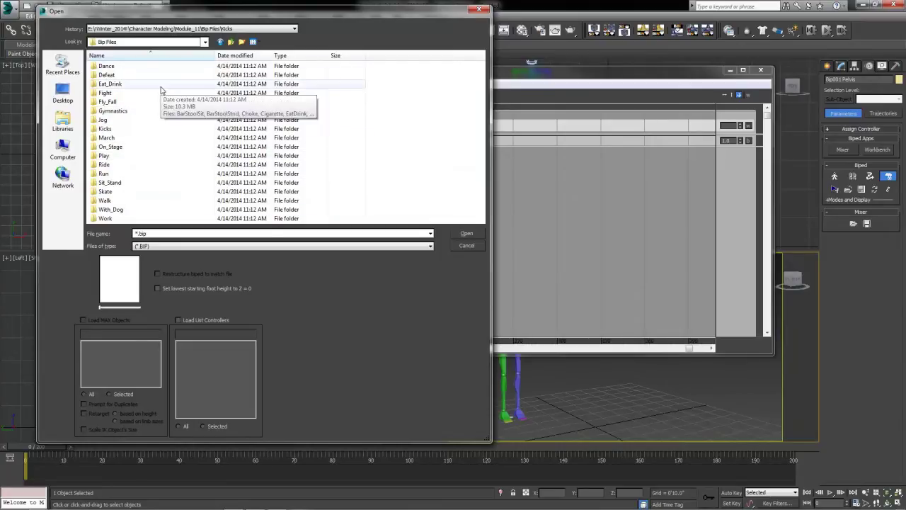
double_click(111, 130)
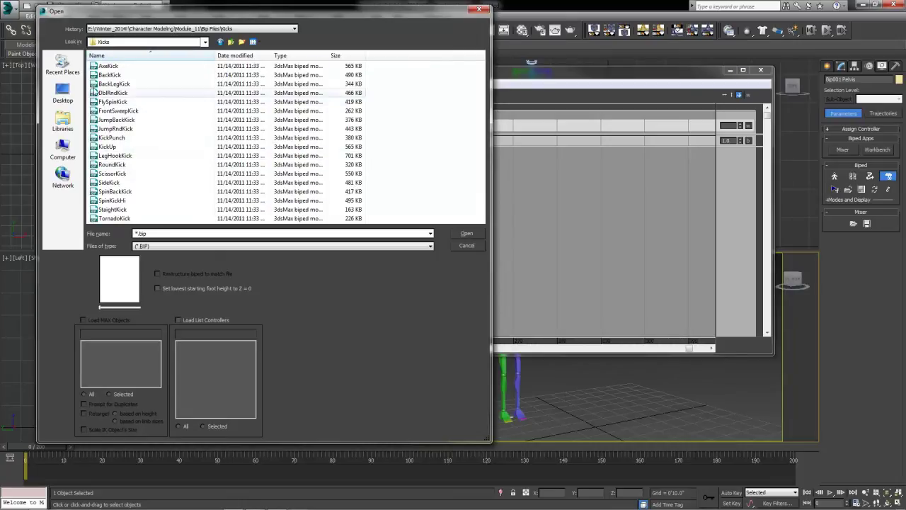
left_click(117, 75)
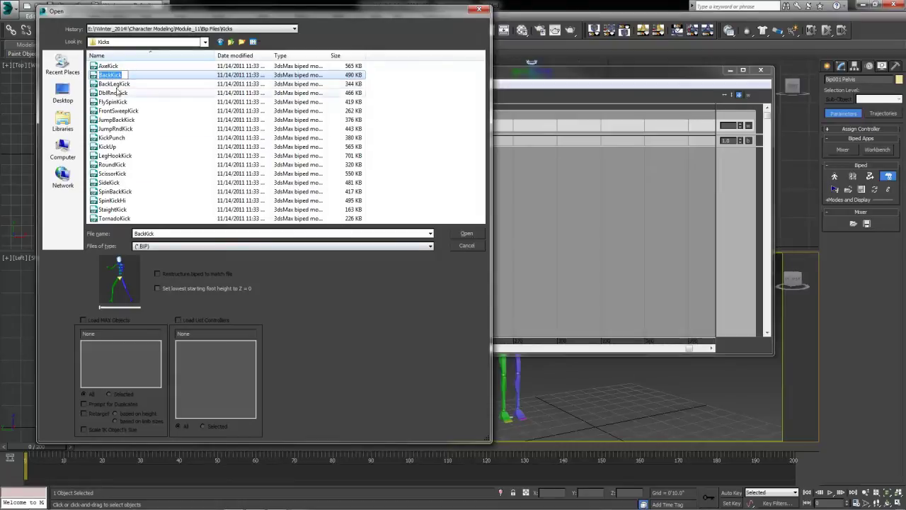
left_click(113, 84)
left_click(467, 233)
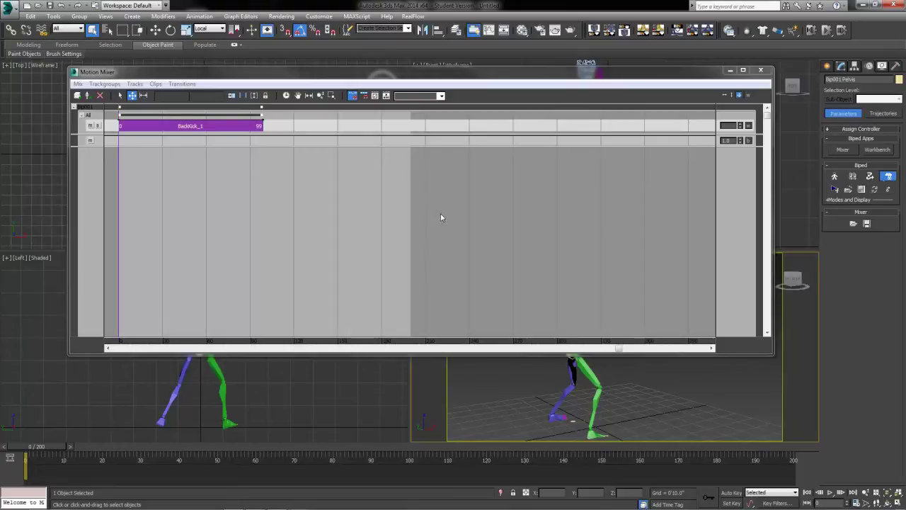
Minimize the Motion Mixer and play and scrub through the BackKick motion.
left_click_drag(119, 198, 221, 211)
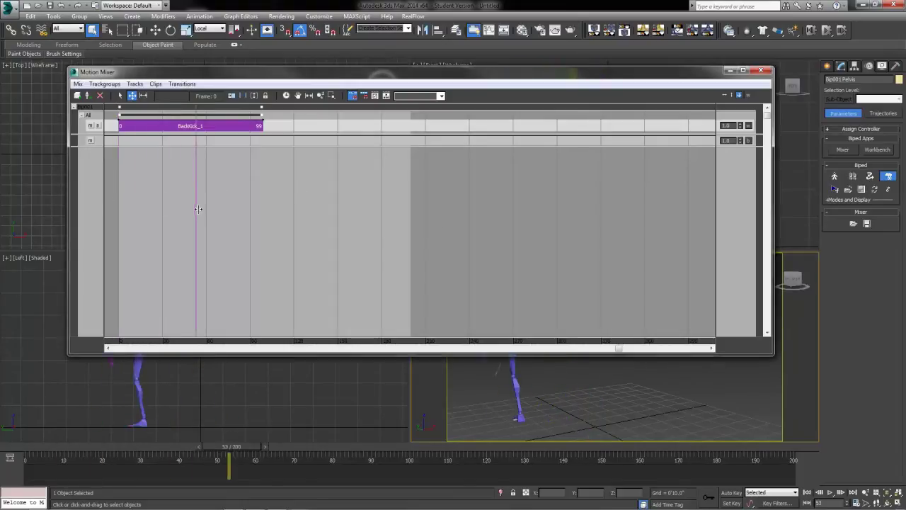
left_click(729, 70)
left_click_drag(258, 450, 35, 447)
left_click(831, 493)
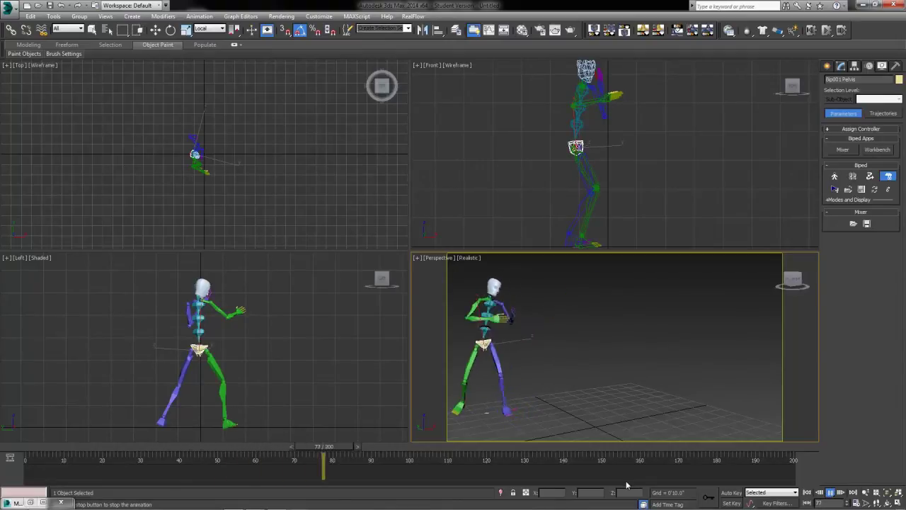
left_click(439, 453)
left_click_drag(439, 453, 510, 453)
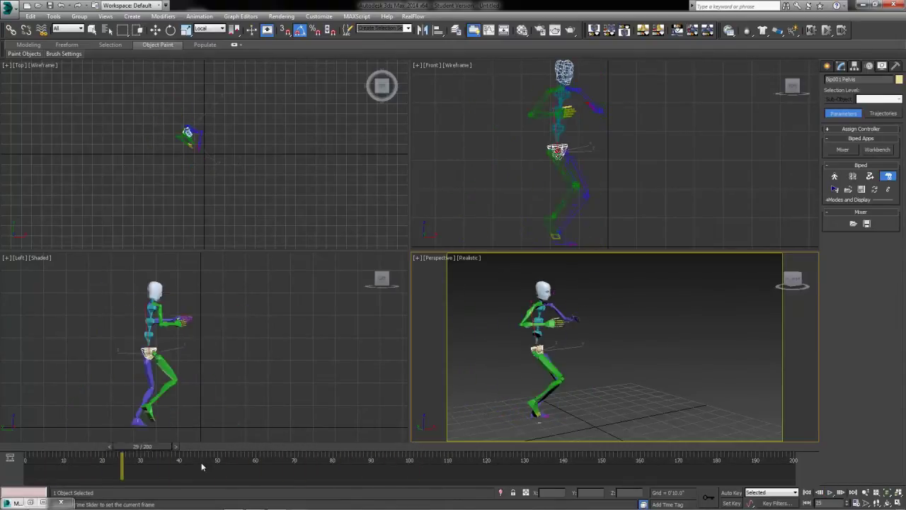
left_click_drag(518, 487, 25, 481)
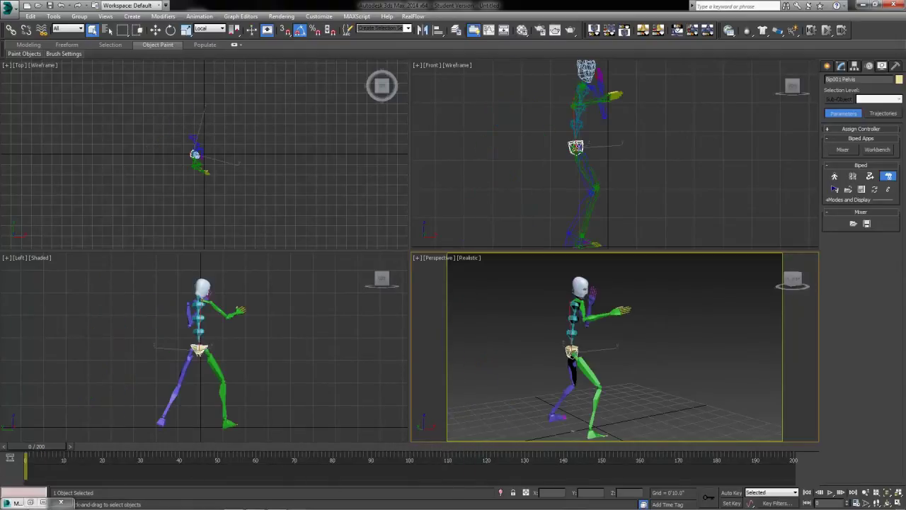
Toggle Mixer Mode off to confirm the biped has no own animation, then back on.
left_click(889, 178)
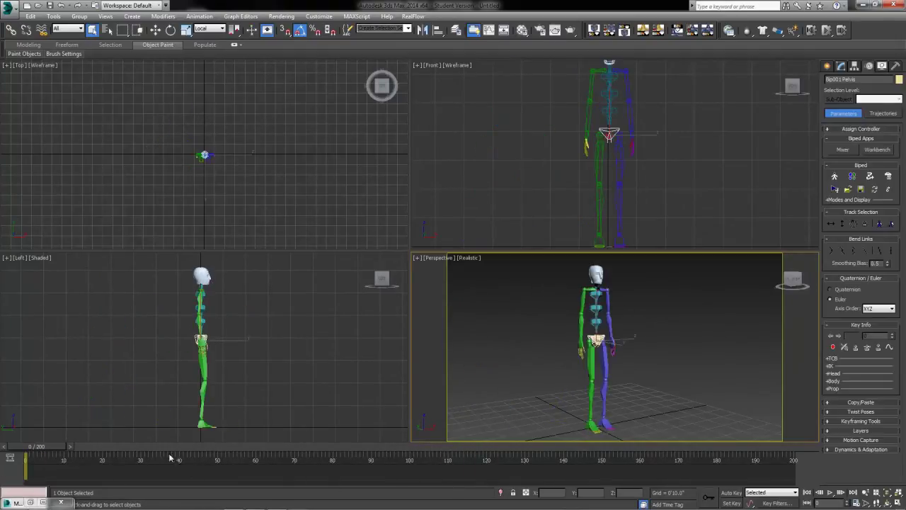
mouse_move(42, 448)
left_mouse_down()
mouse_move(422, 448)
mouse_move(32, 447)
left_mouse_up()
left_click(888, 176)
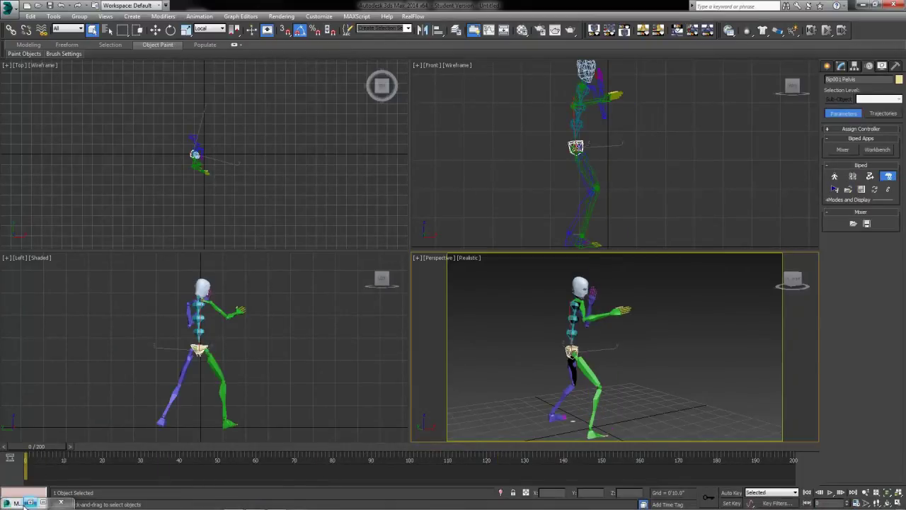
Restore the Motion Mixer, select the BackKick track row, and scrub the time slider.
left_click(853, 223)
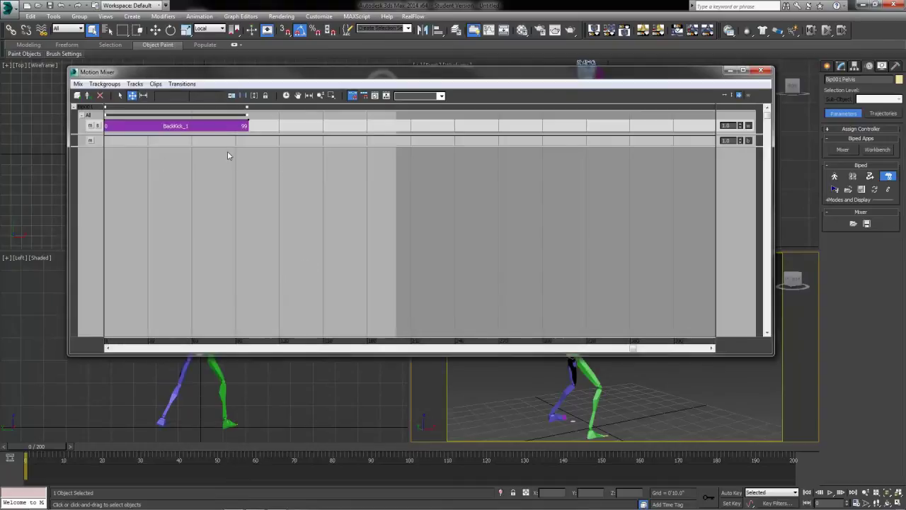
left_click(216, 175)
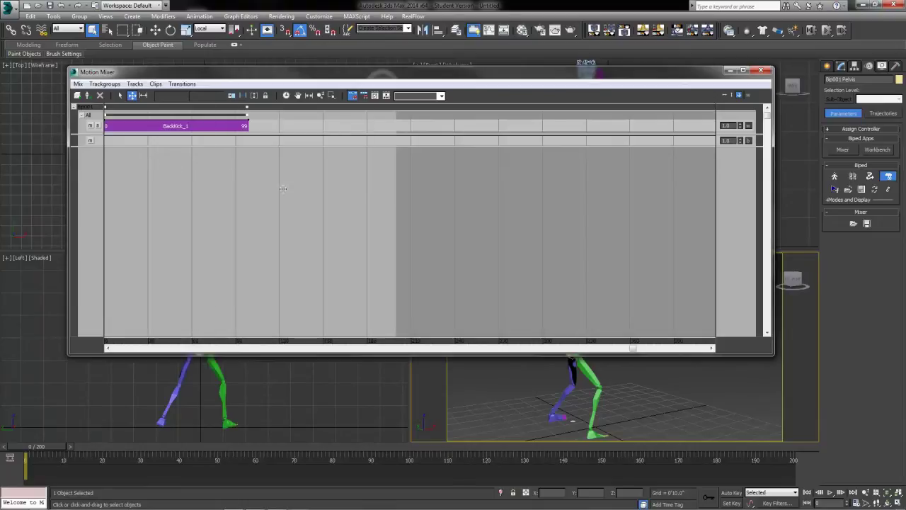
right_click(644, 367)
left_click(501, 323)
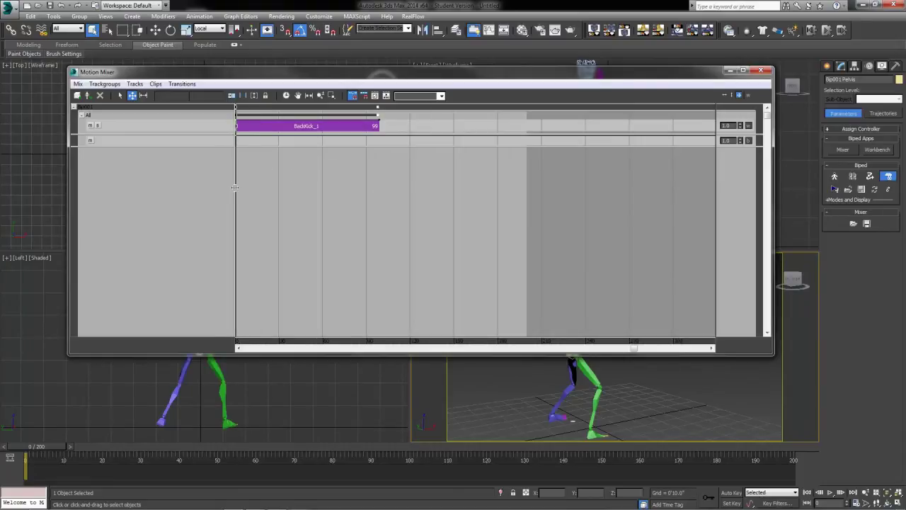
mouse_move(36, 446)
left_mouse_down()
mouse_move(425, 446)
mouse_move(75, 446)
left_mouse_up()
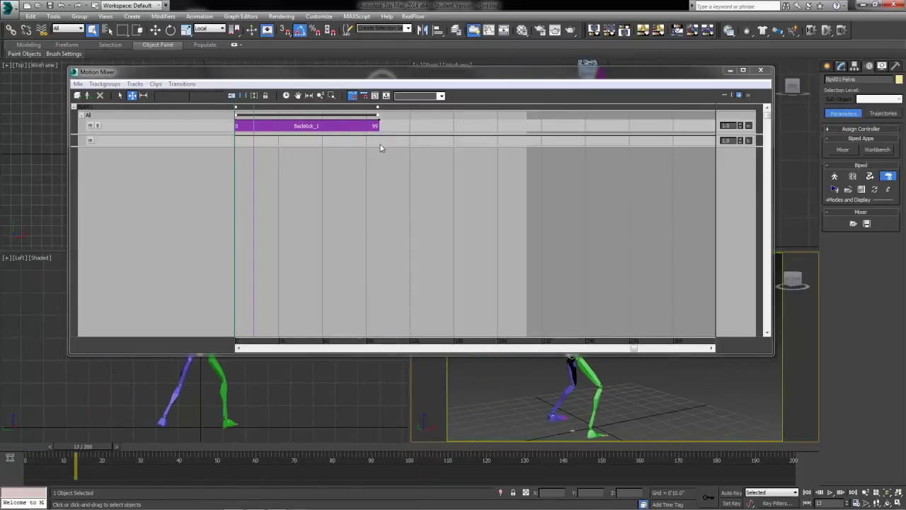
Add FrontSweepKick.bip as a clip at frames 104–247 after BackKick, then scrub to preview.
right_click(419, 127)
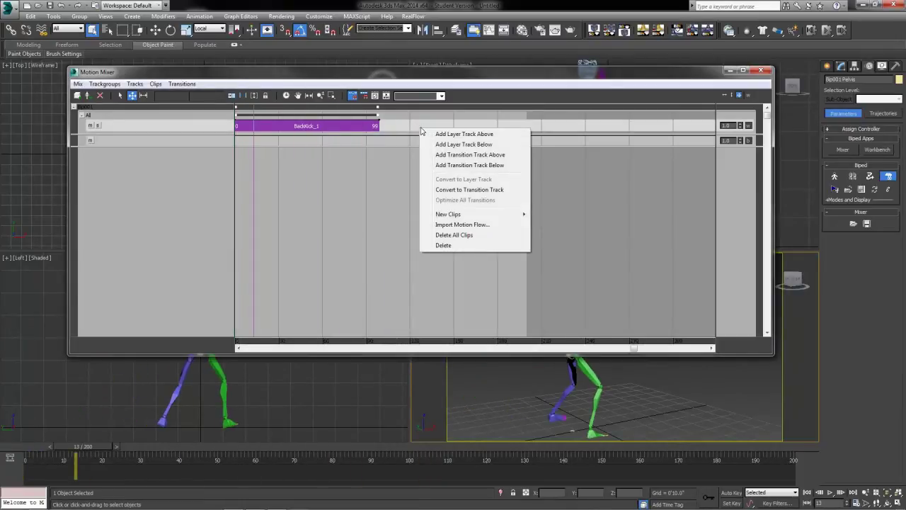
left_click(419, 130)
right_click(425, 126)
mouse_move(453, 213)
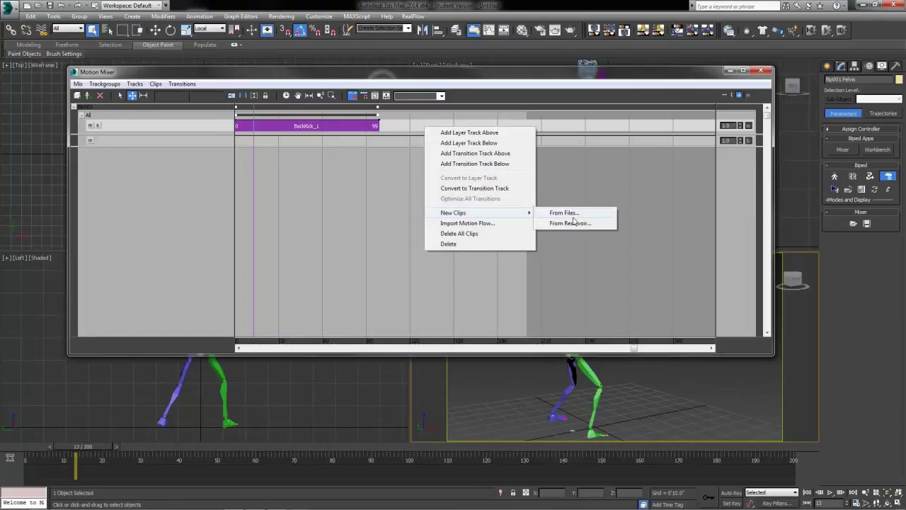
left_click(564, 213)
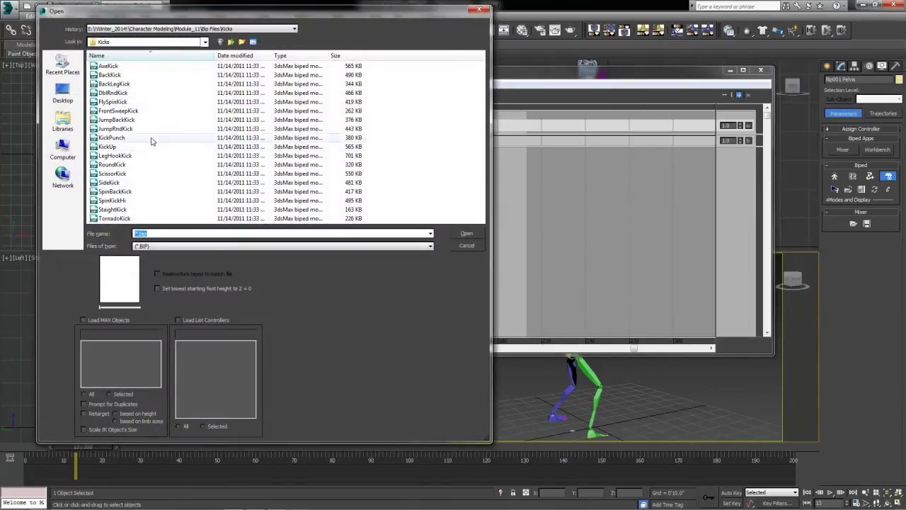
left_click(120, 120)
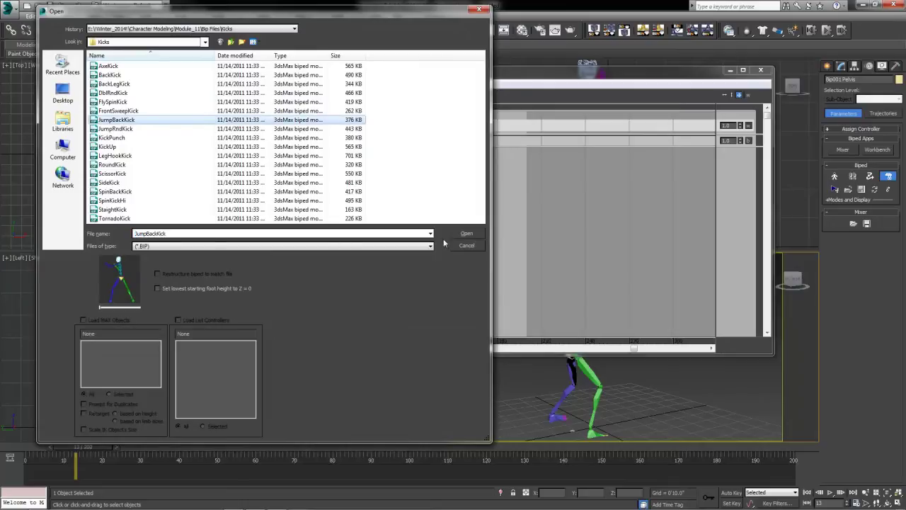
left_click(138, 111)
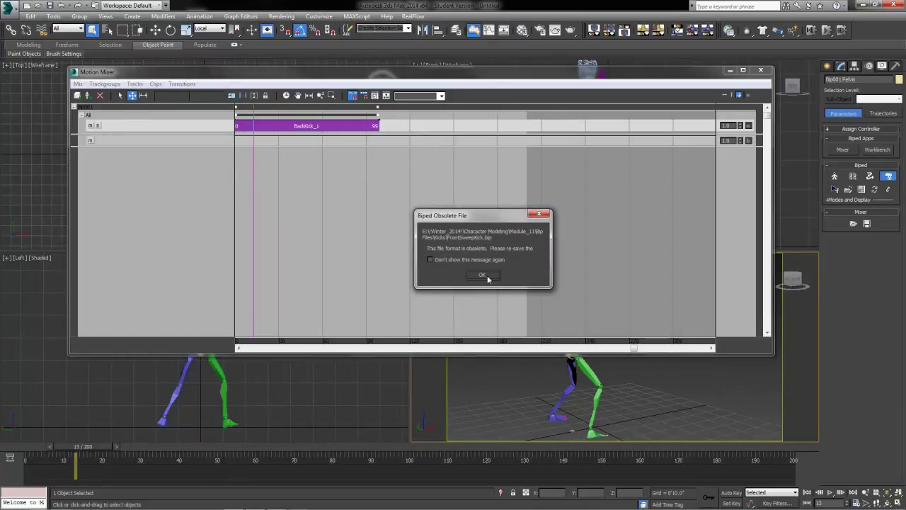
left_click(483, 275)
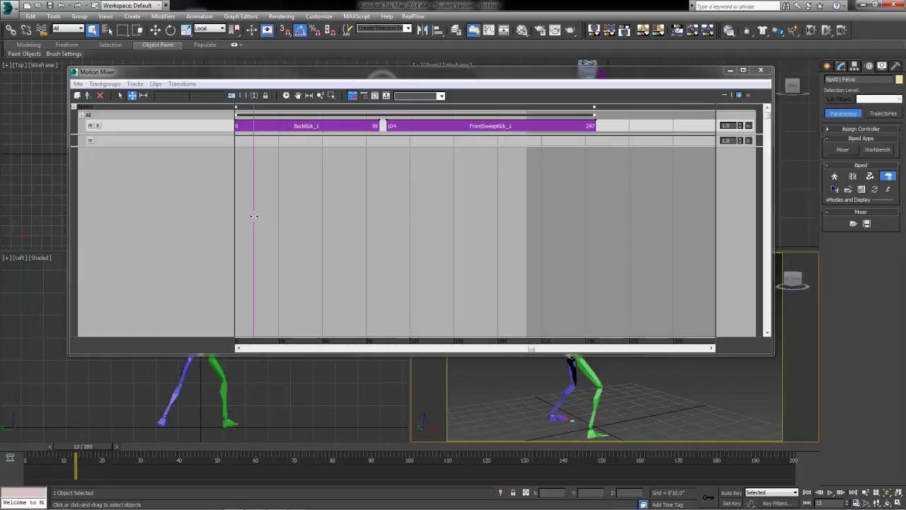
mouse_move(253, 216)
left_mouse_down()
mouse_move(404, 235)
mouse_move(368, 235)
mouse_move(541, 241)
mouse_move(402, 249)
mouse_move(505, 251)
left_mouse_up()
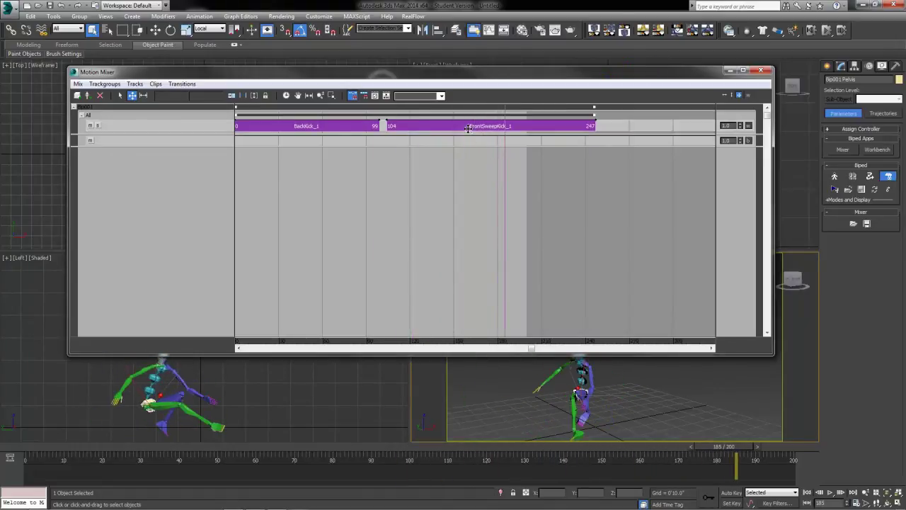
Swap FrontSweepKick for a TornadoKick.bip clip after BackKick_1, dismissing the obsolete-file warning.
key("Delete")
right_click(410, 130)
mouse_move(439, 216)
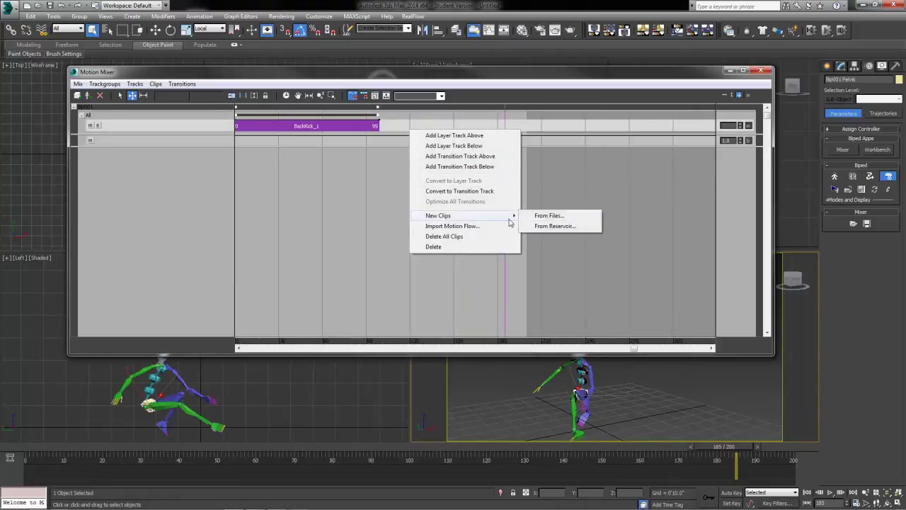
left_click(537, 217)
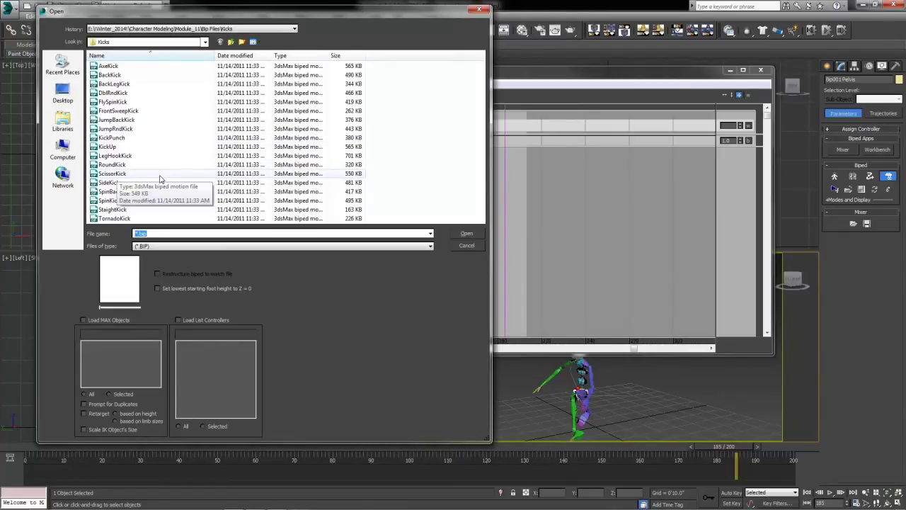
left_click(114, 219)
left_click(466, 233)
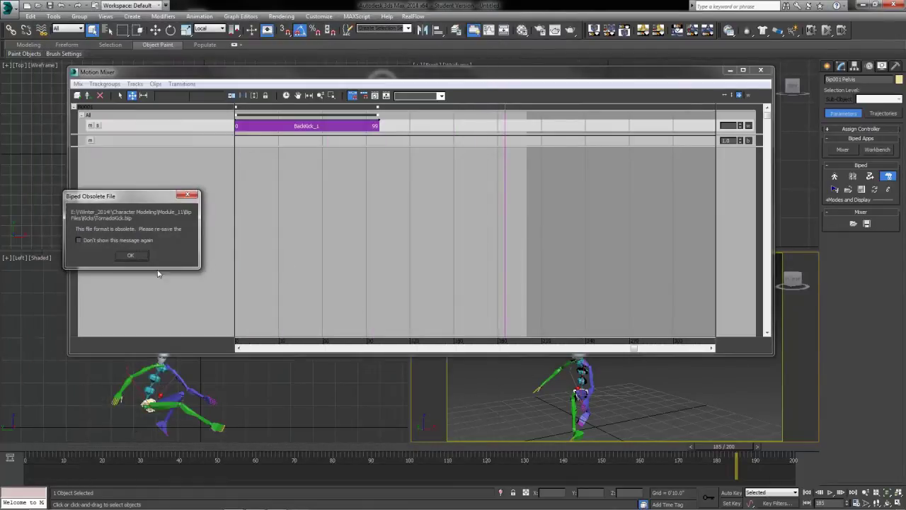
left_click(130, 255)
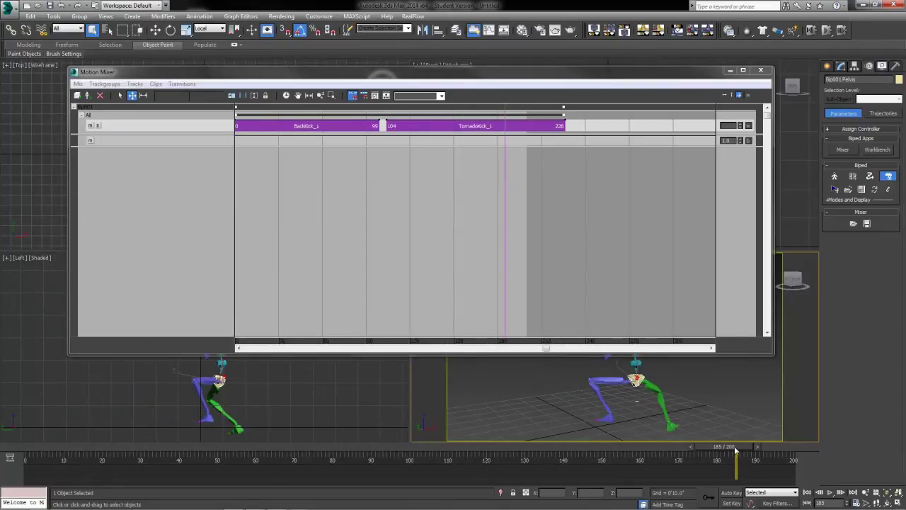
mouse_move(736, 451)
left_mouse_down()
mouse_move(68, 433)
mouse_move(568, 462)
mouse_move(743, 441)
mouse_move(259, 485)
mouse_move(1, 481)
mouse_move(743, 489)
mouse_move(25, 489)
left_mouse_up()
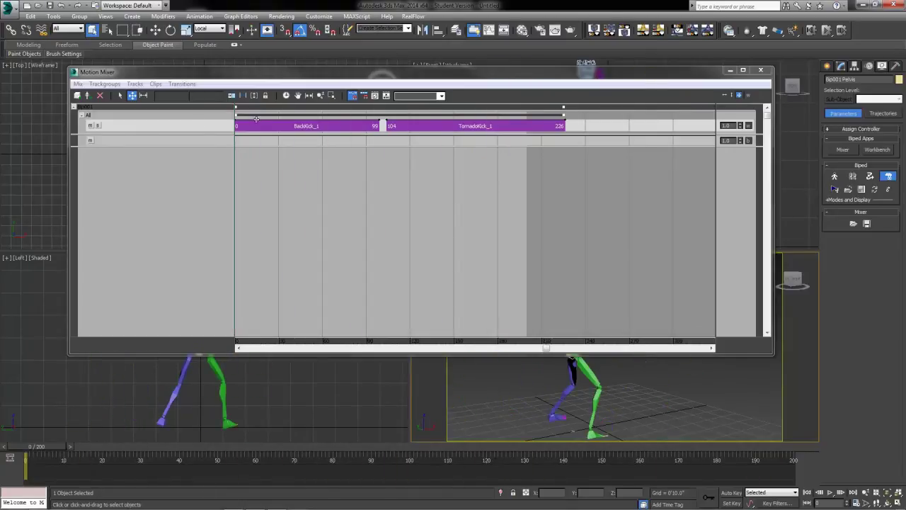
Slide TornadoKick_1 to start at frame 105 and scrub the transition from BackKick_1.
left_click(265, 198)
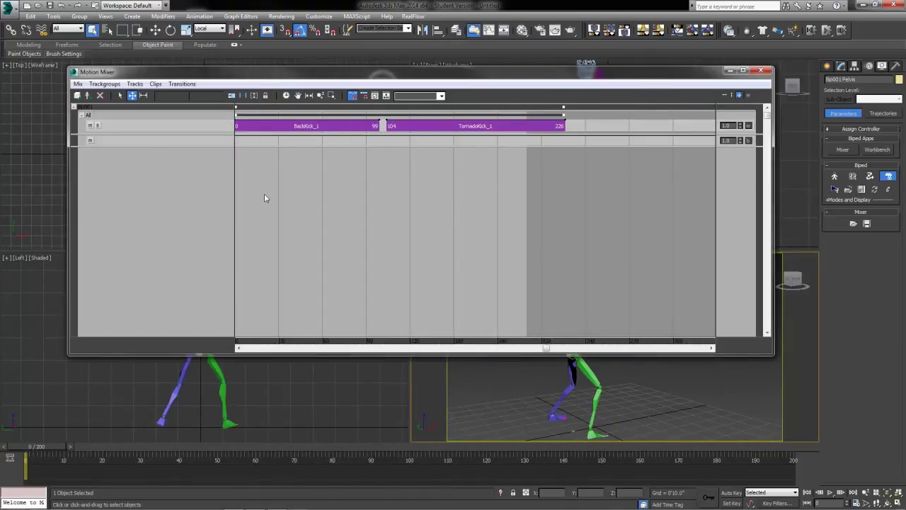
left_click(109, 446)
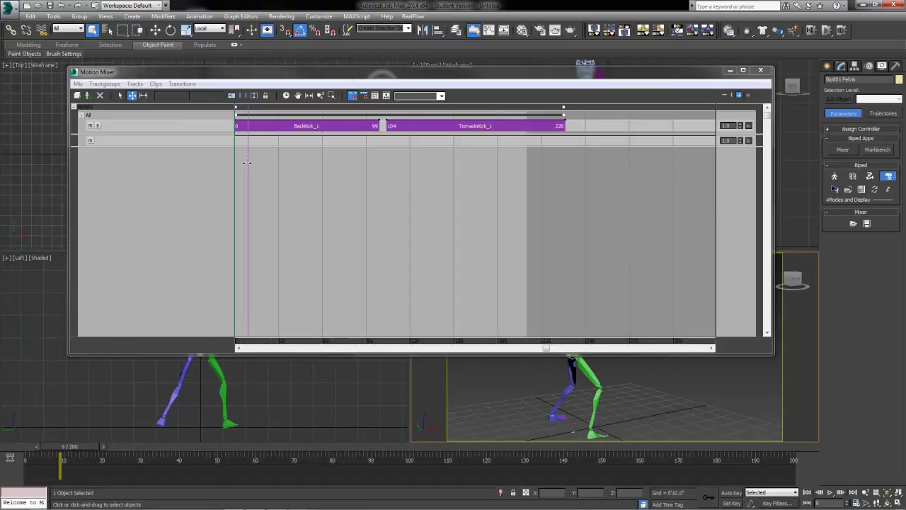
left_click_drag(246, 163, 387, 153)
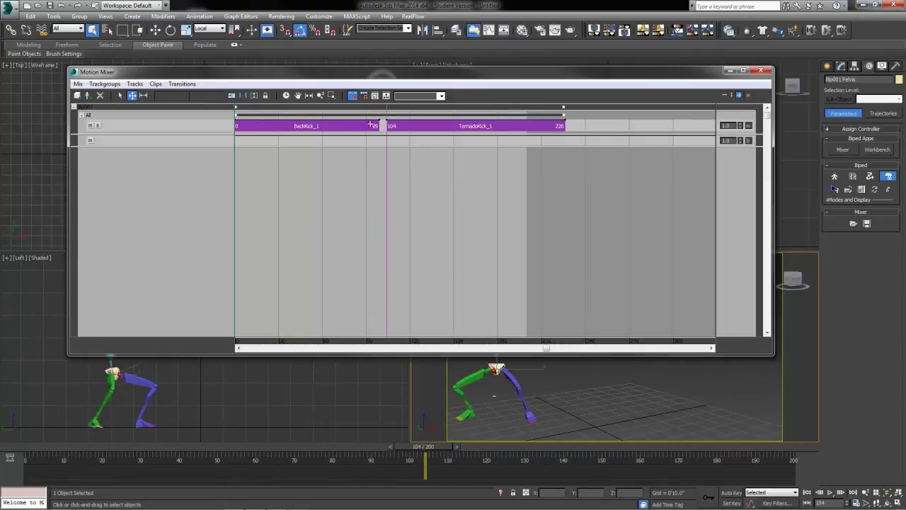
left_click_drag(405, 126, 435, 126)
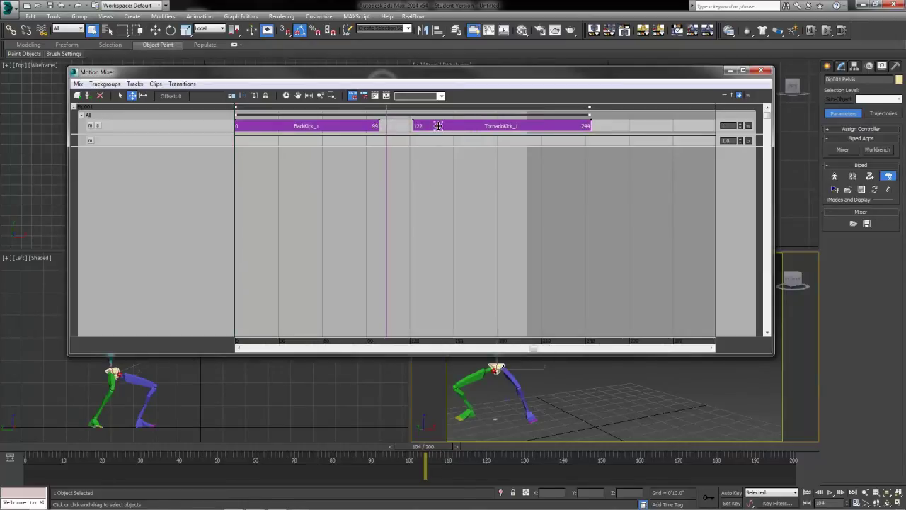
mouse_move(436, 126)
left_mouse_down()
mouse_move(414, 127)
mouse_move(371, 170)
mouse_move(388, 167)
left_mouse_up()
left_click_drag(413, 126, 406, 129)
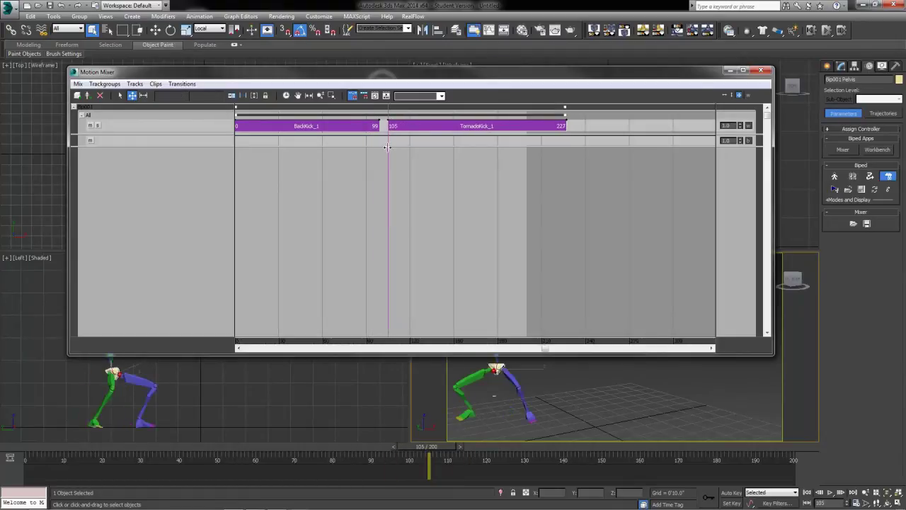
mouse_move(386, 150)
left_mouse_down()
mouse_move(376, 151)
mouse_move(394, 153)
mouse_move(384, 152)
left_mouse_up()
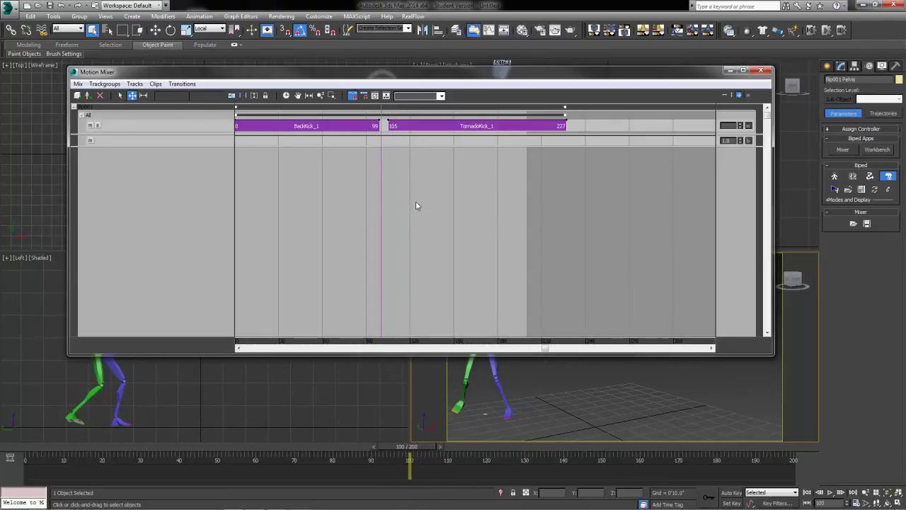
Preview the kicks, enable Scale Clips, and trial-shorten TornadoKick_1 before undoing it.
left_click(385, 166)
key("/")
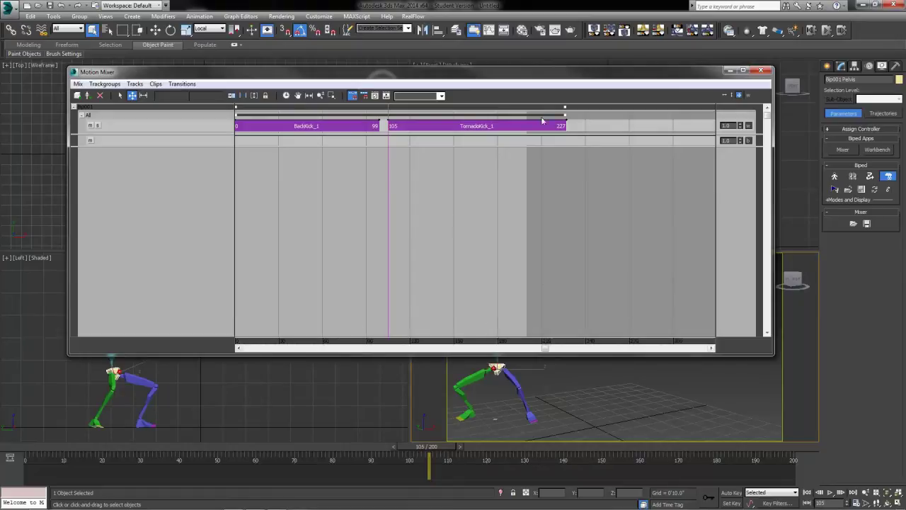
left_click(387, 118)
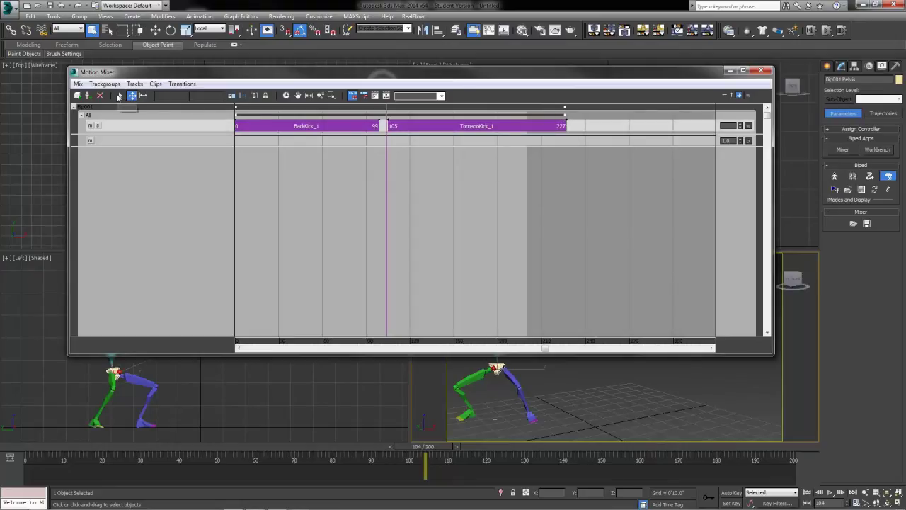
left_click(143, 95)
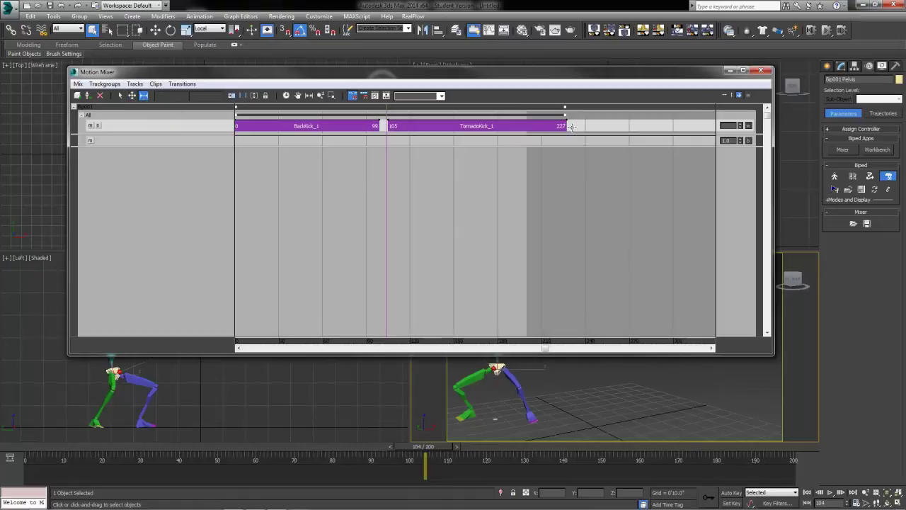
left_click_drag(566, 125, 474, 124)
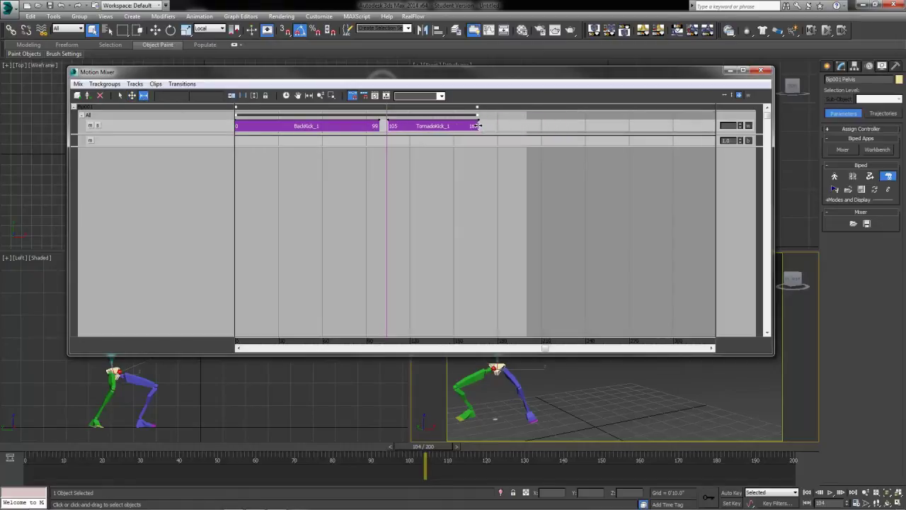
key("slash")
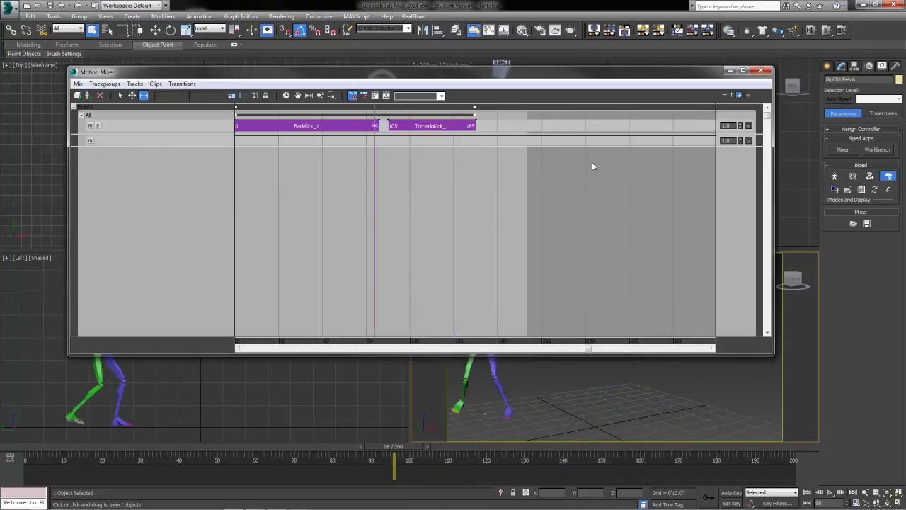
key("ctrl+z")
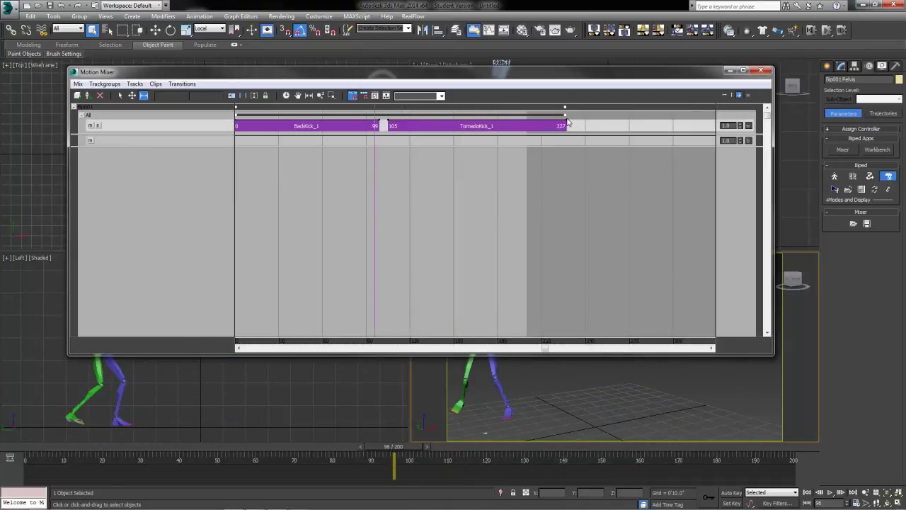
Try stretching TornadoKick_1 to frame 320, undo, then scale it to end at frame 200.
left_click_drag(566, 124, 704, 126)
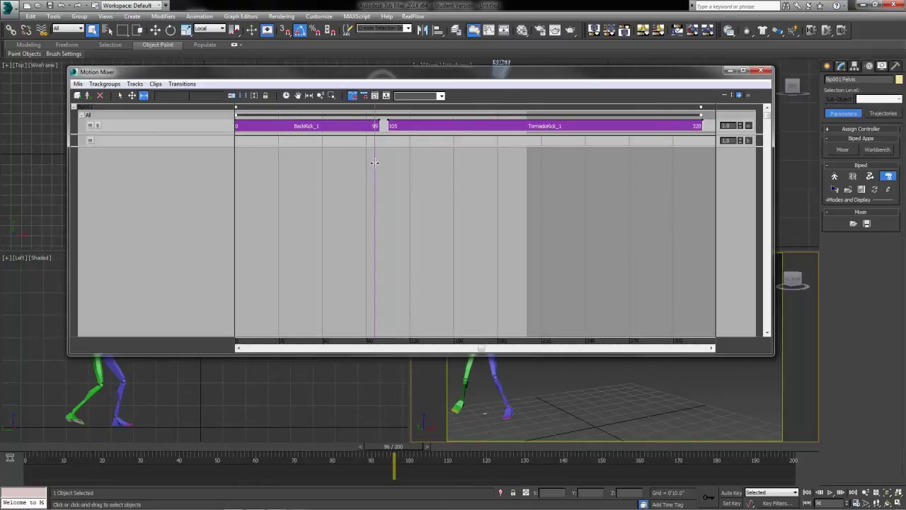
left_click_drag(377, 163, 545, 181)
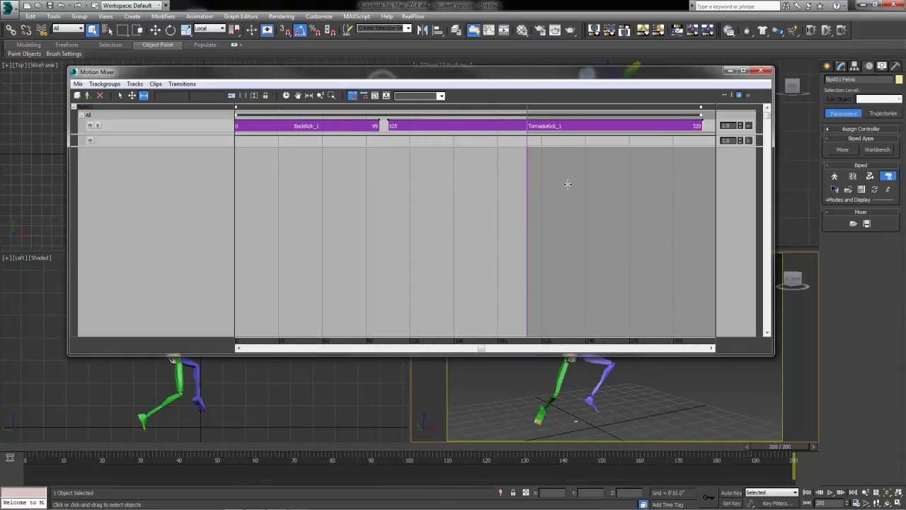
key("ctrl+z")
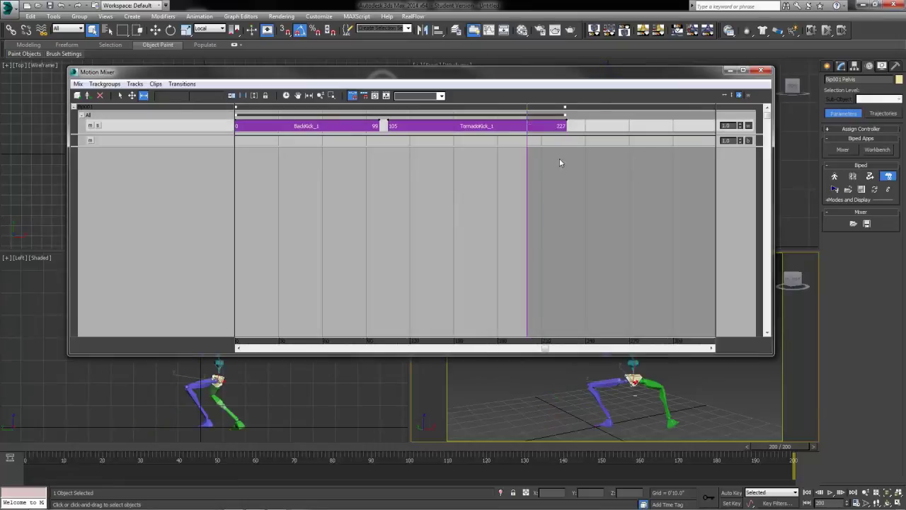
left_click(529, 159)
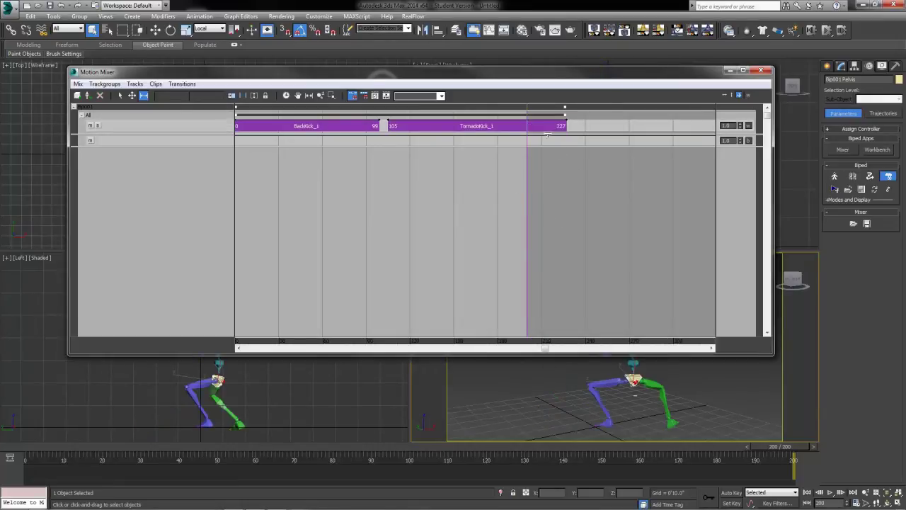
left_click_drag(564, 125, 524, 136)
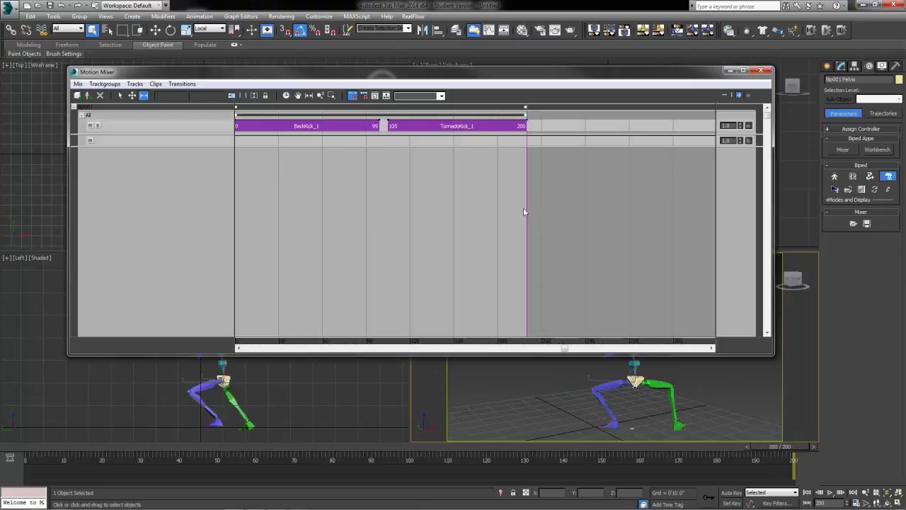
key("slash")
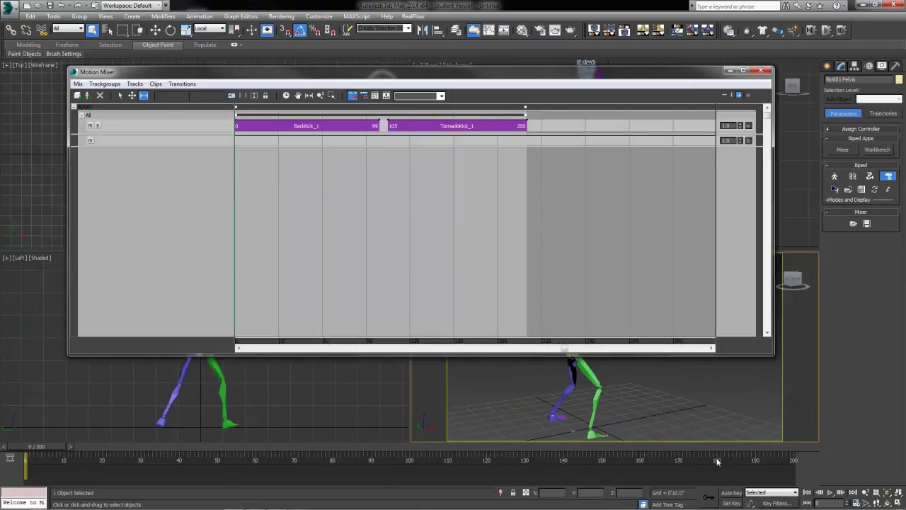
left_click_drag(773, 353, 650, 255)
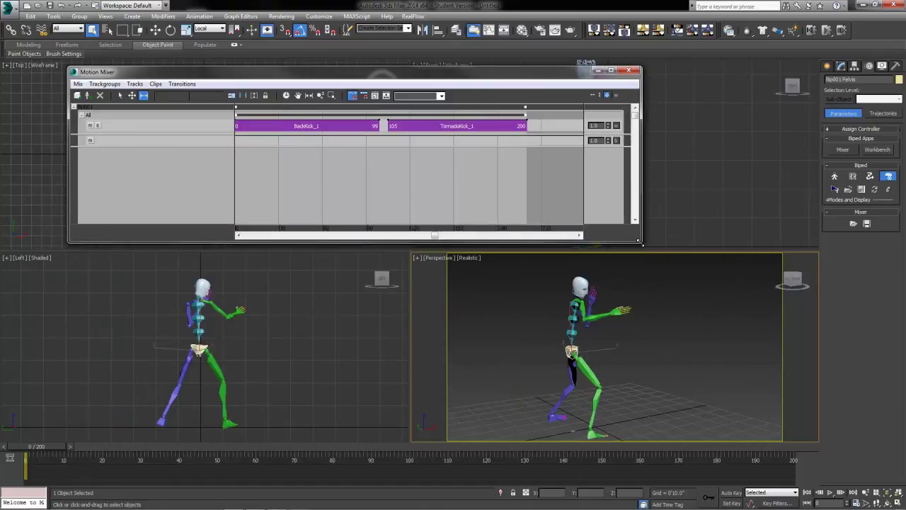
left_click(830, 492)
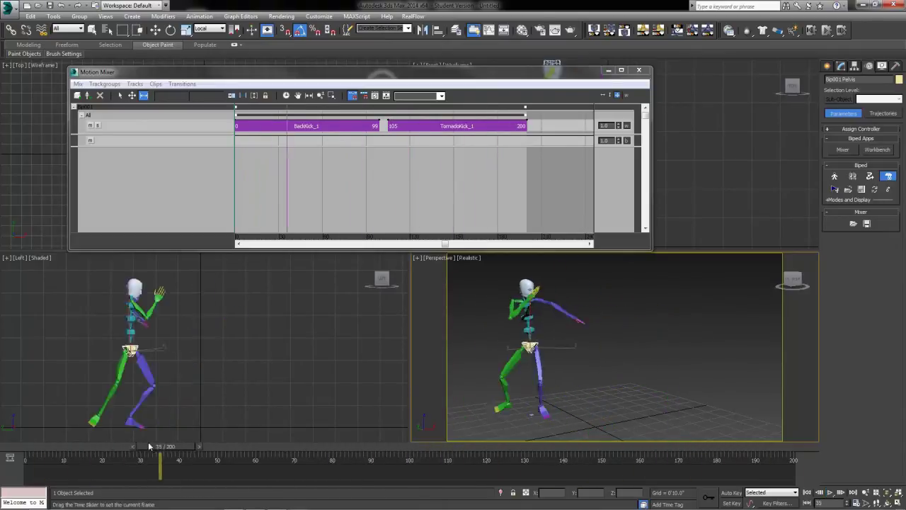
key("Home")
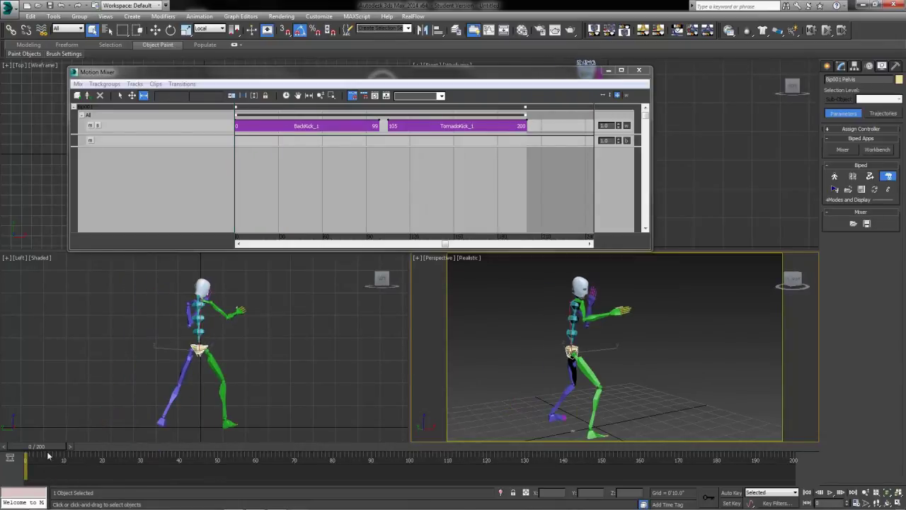
left_click_drag(46, 447, 350, 475)
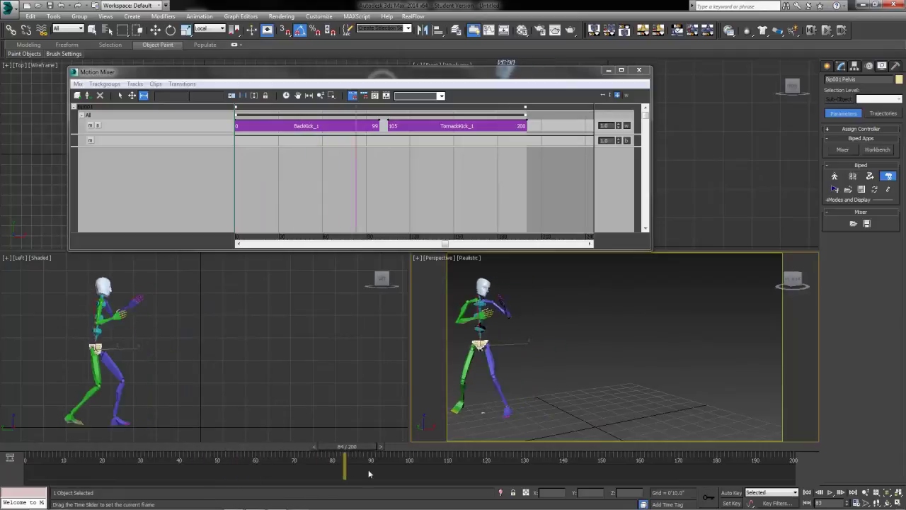
key("Home")
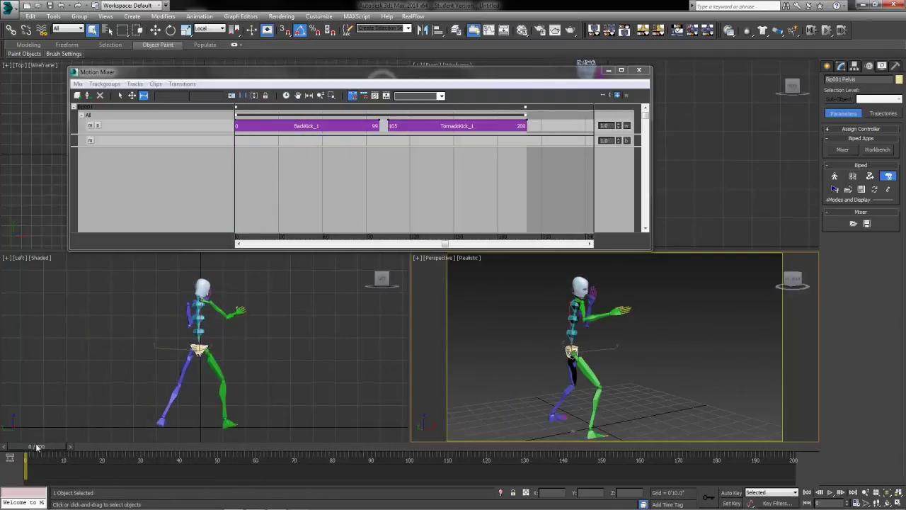
left_click_drag(36, 448, 249, 476)
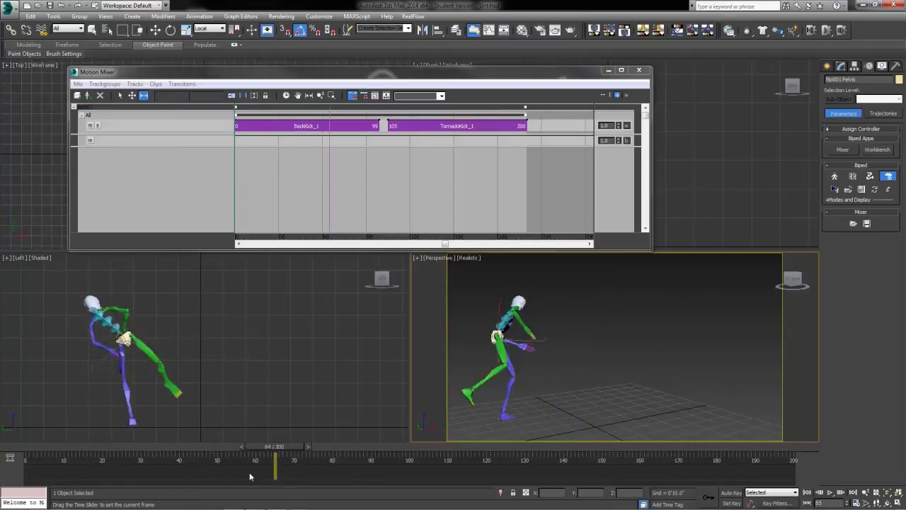
key("Home")
key("q")
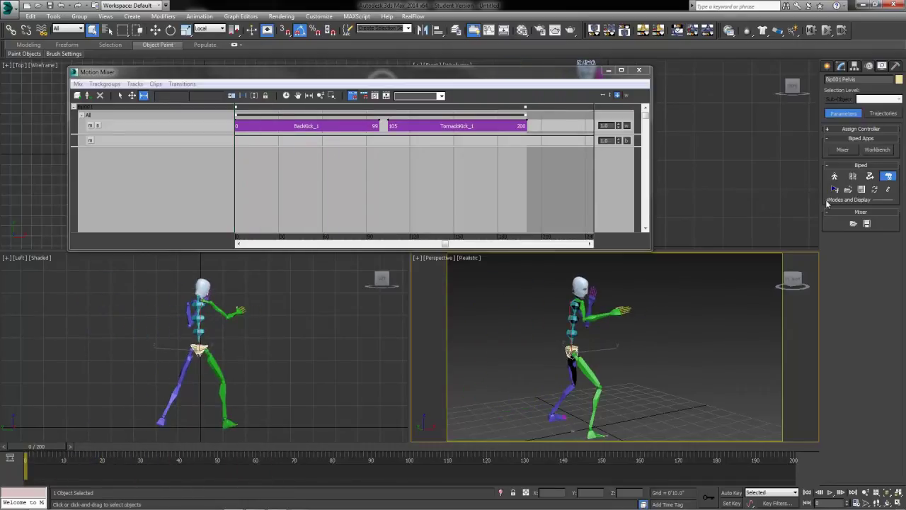
Enable In Place Mode under Modes and Display and scrub the kicks back to frame 0.
left_click(829, 201)
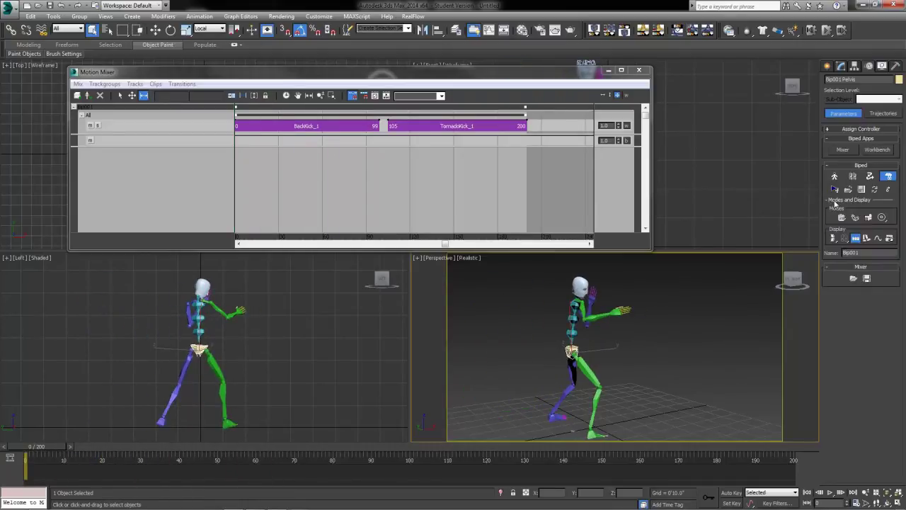
left_click(882, 219)
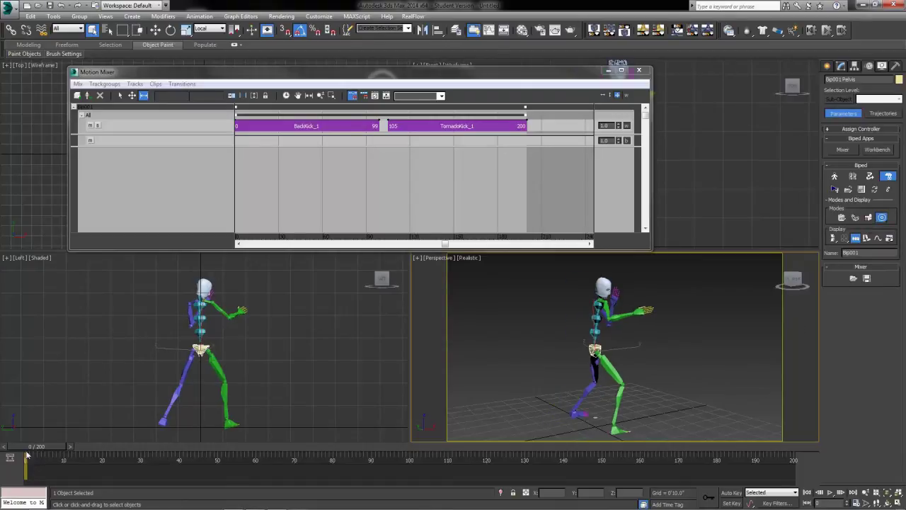
left_click_drag(25, 453, 437, 496)
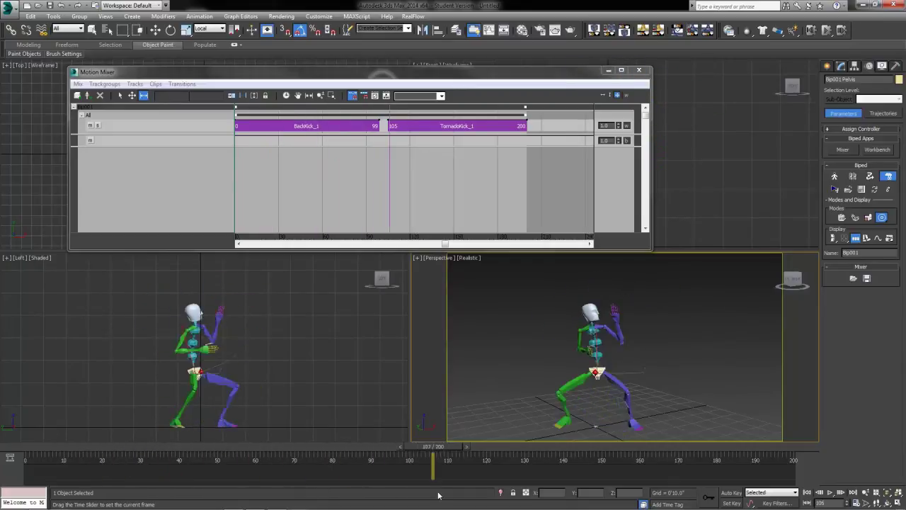
mouse_move(438, 496)
left_mouse_down()
mouse_move(672, 495)
mouse_move(298, 506)
mouse_move(779, 506)
mouse_move(90, 506)
mouse_move(637, 506)
left_mouse_up()
mouse_move(637, 446)
left_mouse_down()
mouse_move(743, 446)
mouse_move(114, 446)
mouse_move(764, 446)
mouse_move(402, 446)
mouse_move(712, 446)
mouse_move(503, 446)
left_mouse_up()
left_click_drag(456, 502, 28, 488)
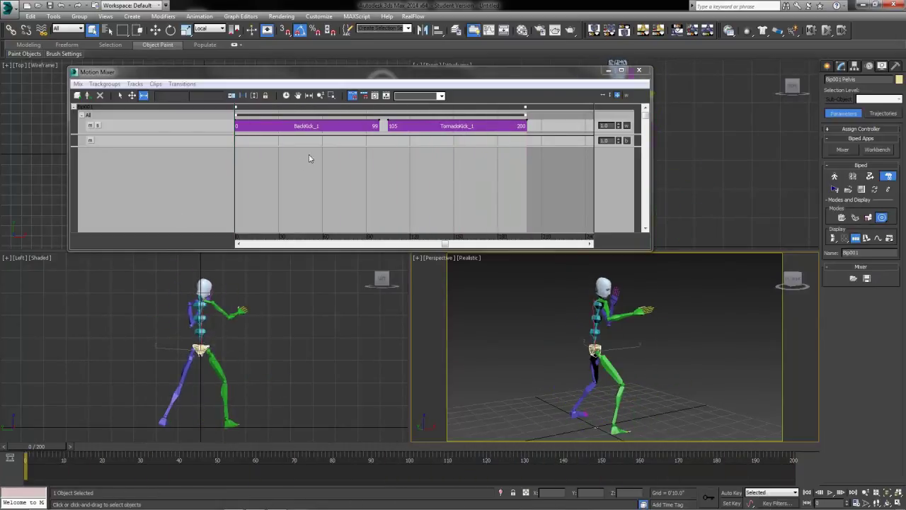
left_click(85, 108)
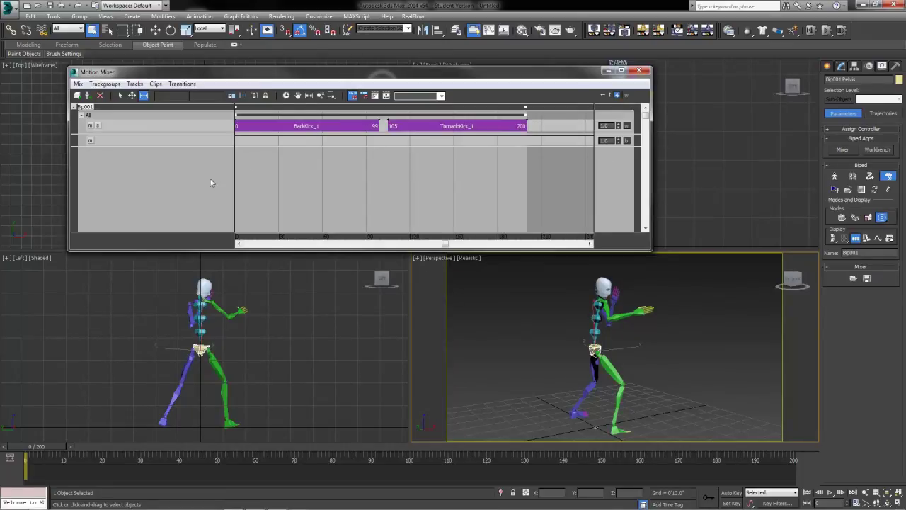
Open Compute Mixdown for Bip001, move its options dialog aside, and check the frame-102 transition.
right_click(84, 110)
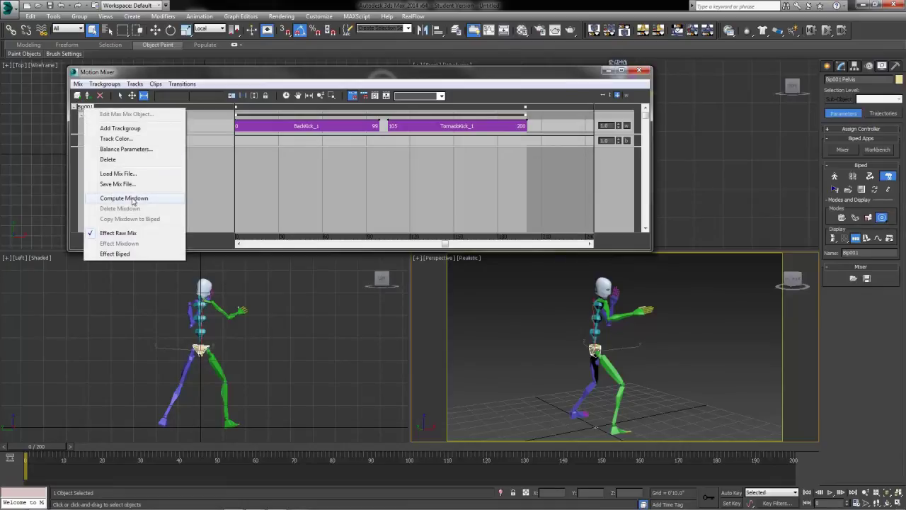
left_click(132, 199)
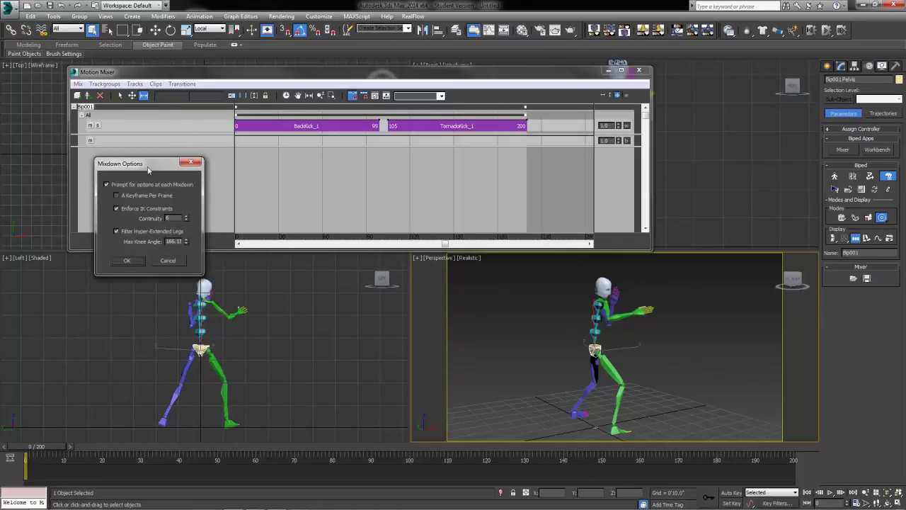
left_click_drag(138, 166, 279, 170)
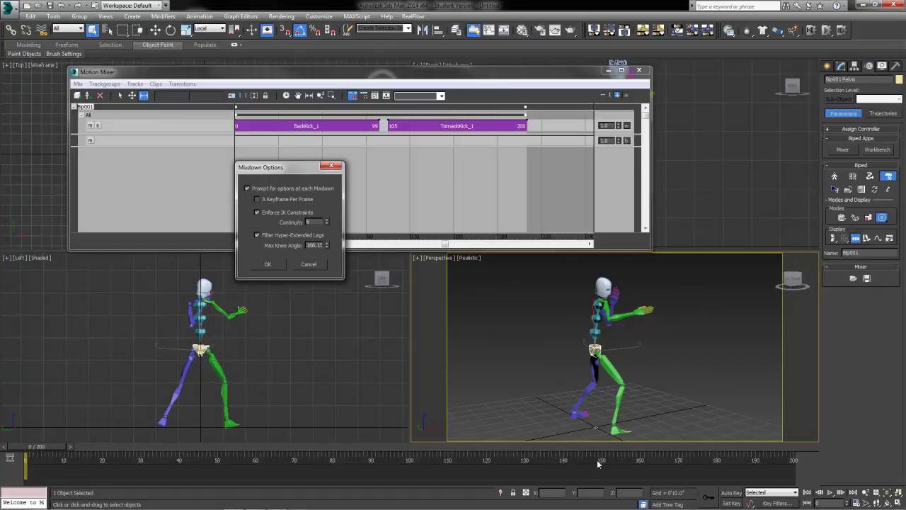
mouse_move(28, 447)
left_mouse_down()
mouse_move(82, 460)
mouse_move(456, 472)
mouse_move(393, 473)
mouse_move(410, 473)
left_mouse_up()
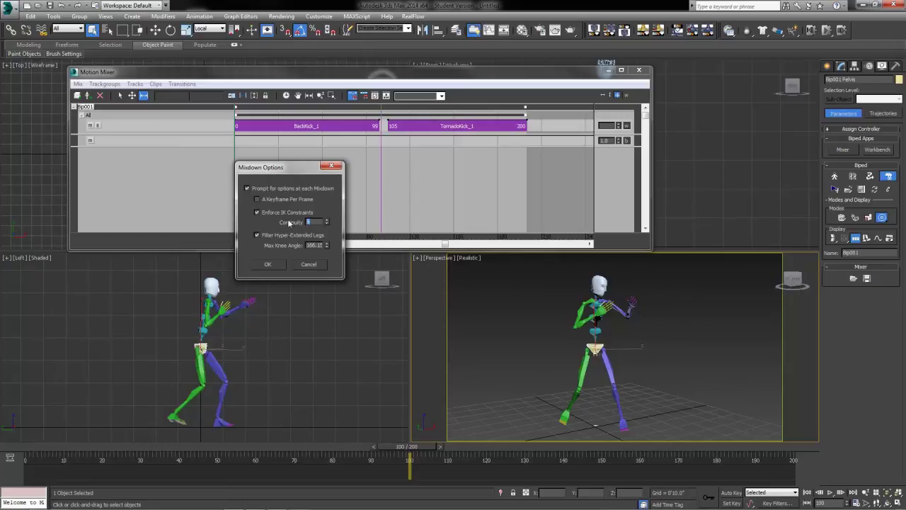
mouse_move(408, 460)
left_mouse_down()
mouse_move(435, 459)
mouse_move(396, 459)
mouse_move(442, 452)
mouse_move(399, 460)
left_mouse_up()
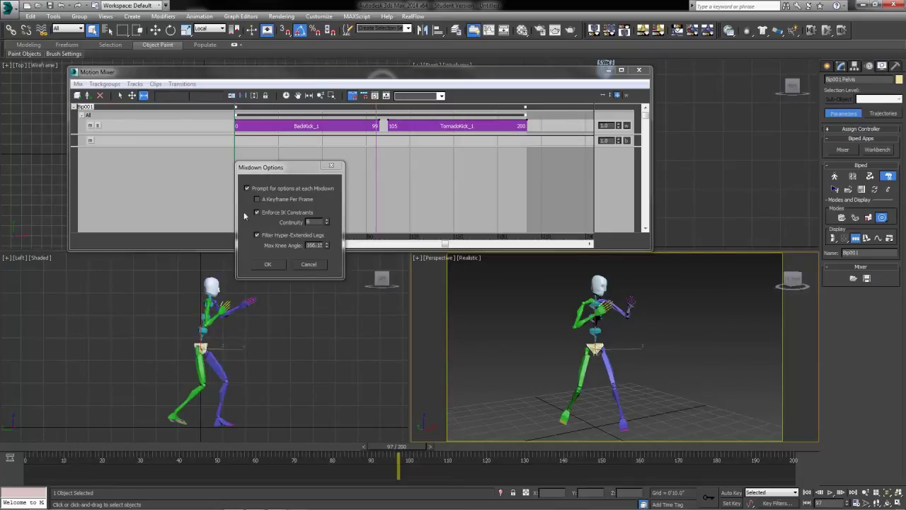
Compute the frames 0–200 mixdown, scrub through it, and turn off Mixer Mode.
left_click(261, 266)
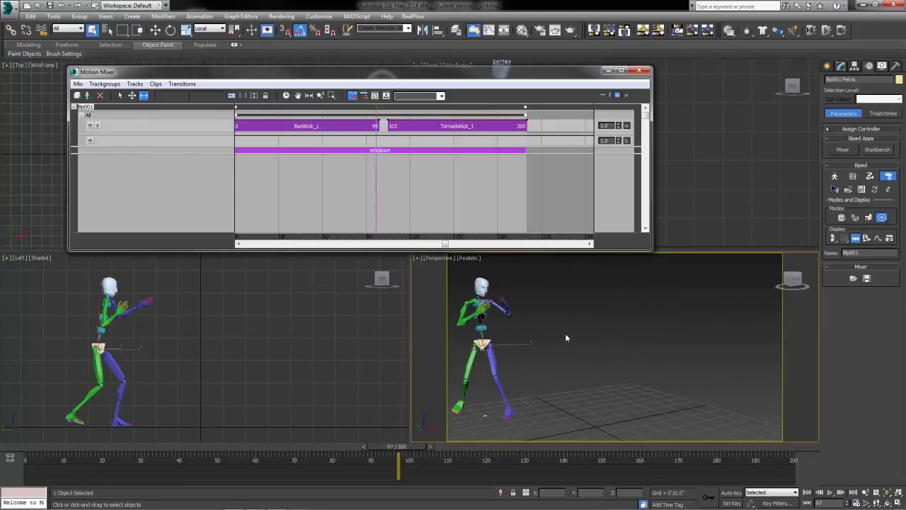
mouse_move(390, 460)
left_mouse_down()
mouse_move(175, 456)
mouse_move(512, 481)
mouse_move(601, 475)
mouse_move(344, 483)
mouse_move(36, 468)
mouse_move(436, 503)
mouse_move(797, 492)
left_mouse_up()
left_click(889, 174)
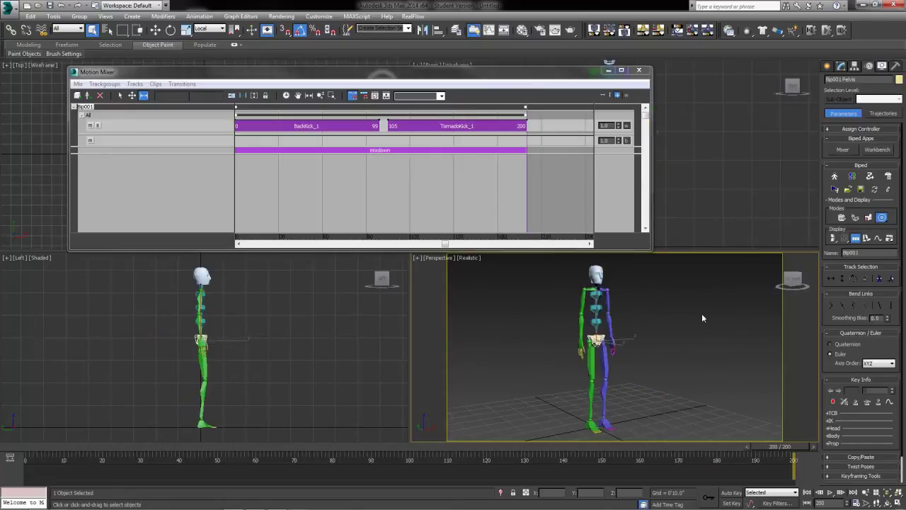
Copy the Bip001 mixdown to the biped as keyframes and play the resulting kicks.
right_click(89, 105)
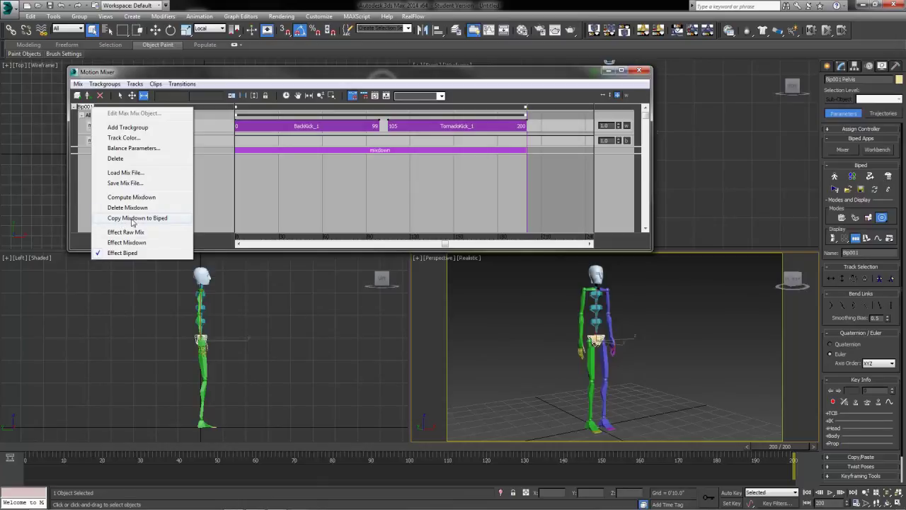
left_click(132, 218)
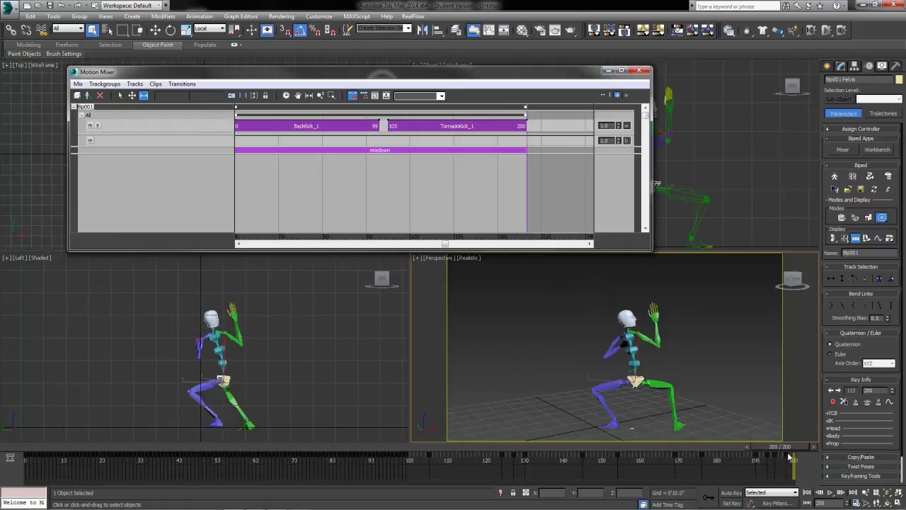
mouse_move(790, 458)
left_mouse_down()
mouse_move(28, 456)
mouse_move(106, 457)
mouse_move(249, 481)
mouse_move(364, 482)
mouse_move(453, 508)
mouse_move(818, 502)
left_mouse_up()
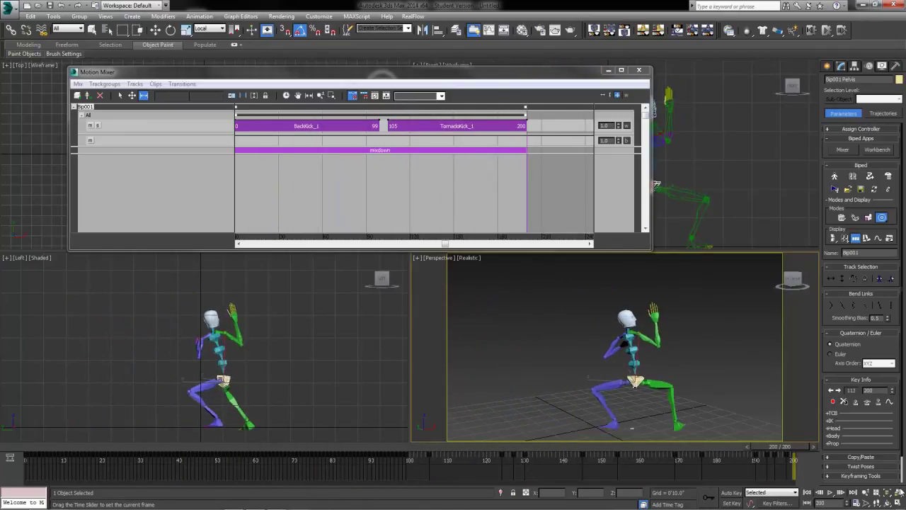
left_click(829, 493)
key("Home")
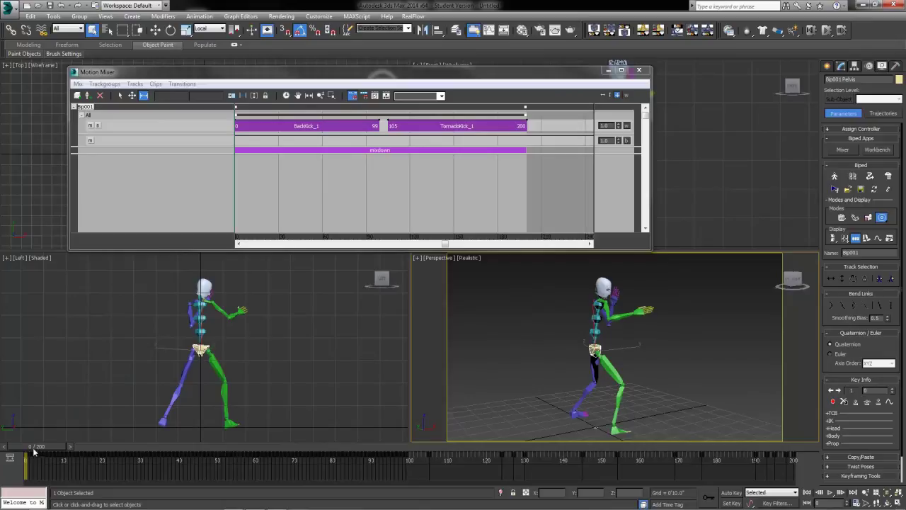
mouse_move(40, 449)
left_mouse_down()
mouse_move(429, 486)
mouse_move(779, 488)
mouse_move(27, 490)
left_mouse_up()
left_click(834, 492)
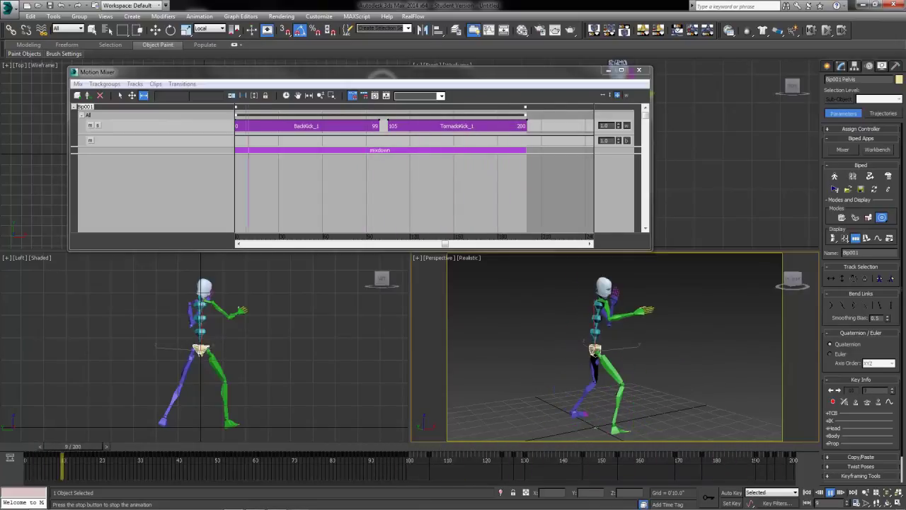
mouse_move(113, 460)
left_mouse_down()
mouse_move(667, 460)
mouse_move(701, 447)
mouse_move(434, 465)
mouse_move(626, 462)
mouse_move(31, 455)
left_mouse_up()
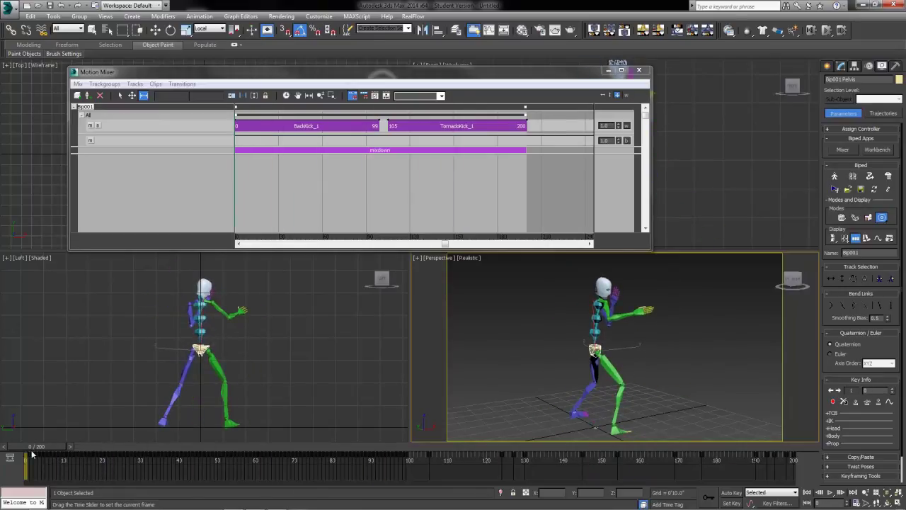
mouse_move(36, 455)
left_mouse_down()
mouse_move(729, 453)
mouse_move(382, 447)
mouse_move(549, 453)
mouse_move(394, 450)
mouse_move(431, 459)
mouse_move(413, 456)
left_mouse_up()
left_click(736, 492)
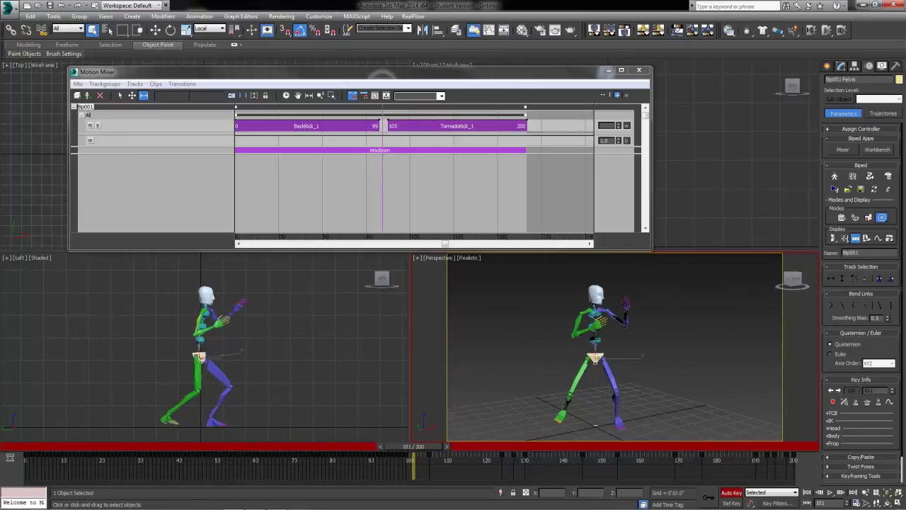
key("n")
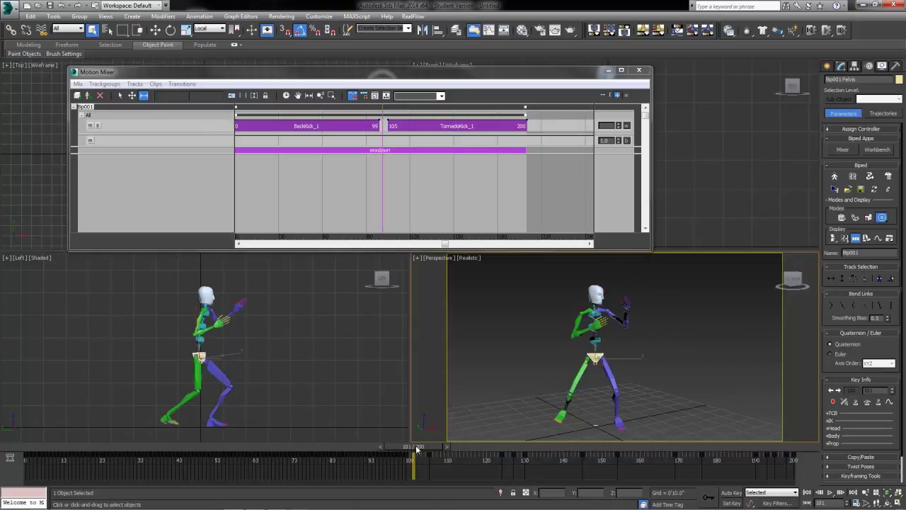
mouse_move(416, 456)
left_mouse_down()
mouse_move(430, 457)
mouse_move(404, 457)
mouse_move(793, 475)
left_mouse_up()
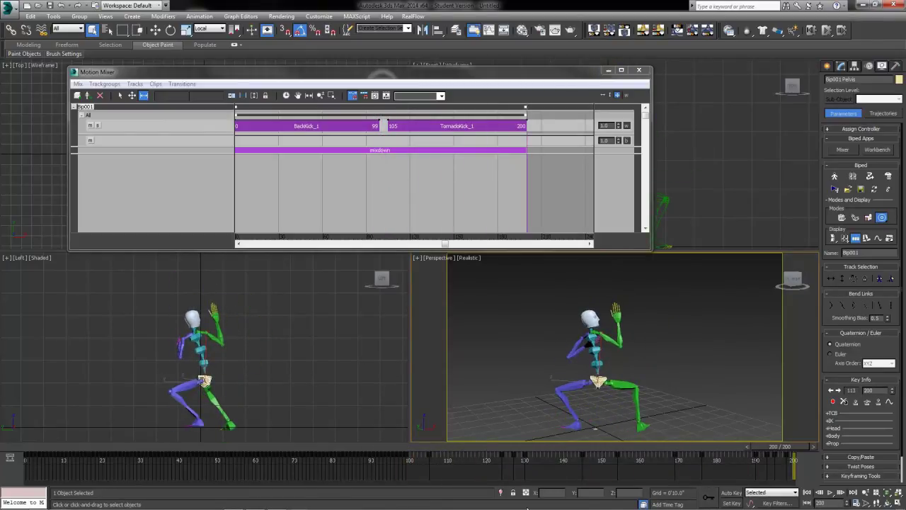